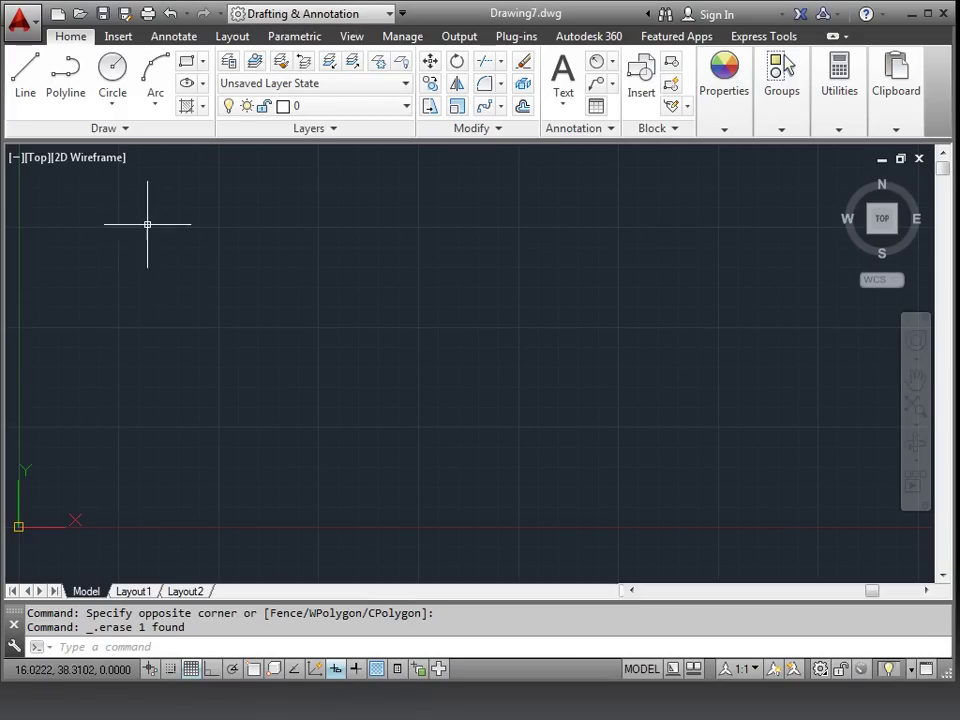
# - Expand the Draw panel slide-out to reveal the Spline Fit and Spline CV tools
pyautogui.click(124, 128)
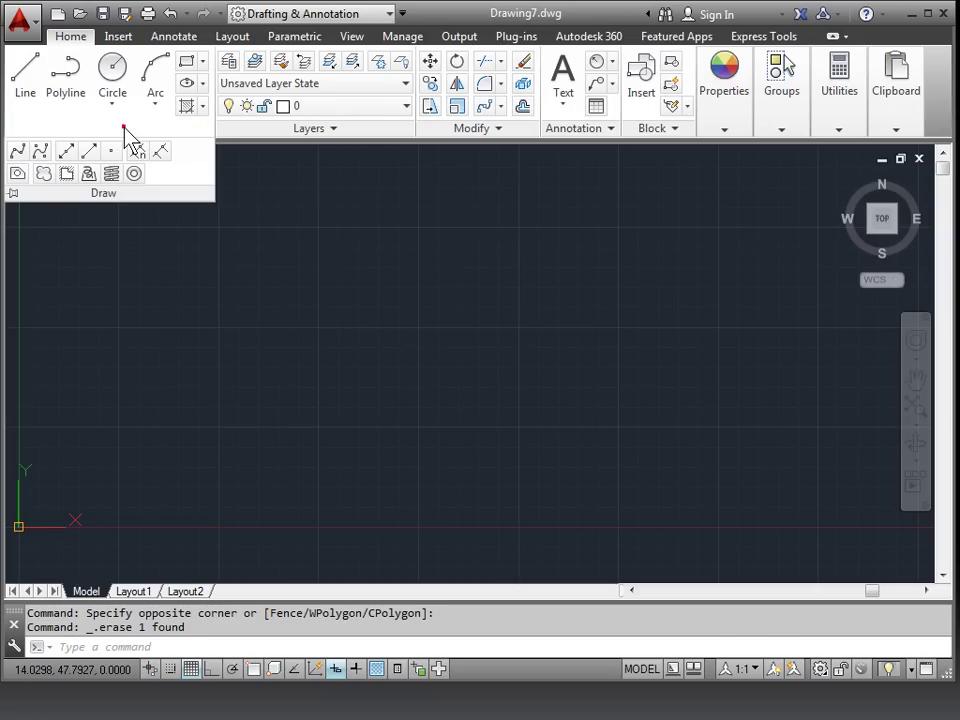
# - Start a Spline Fit curve through points forming the first arc, lower-left bend and bottom
pyautogui.click(17, 152)
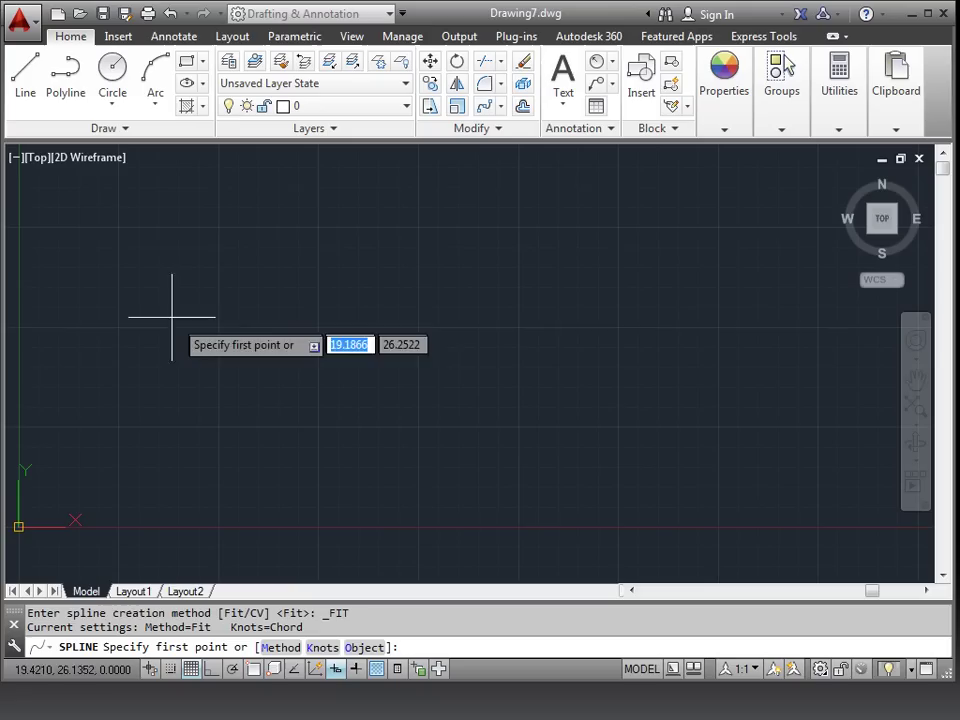
pyautogui.click(219, 335)
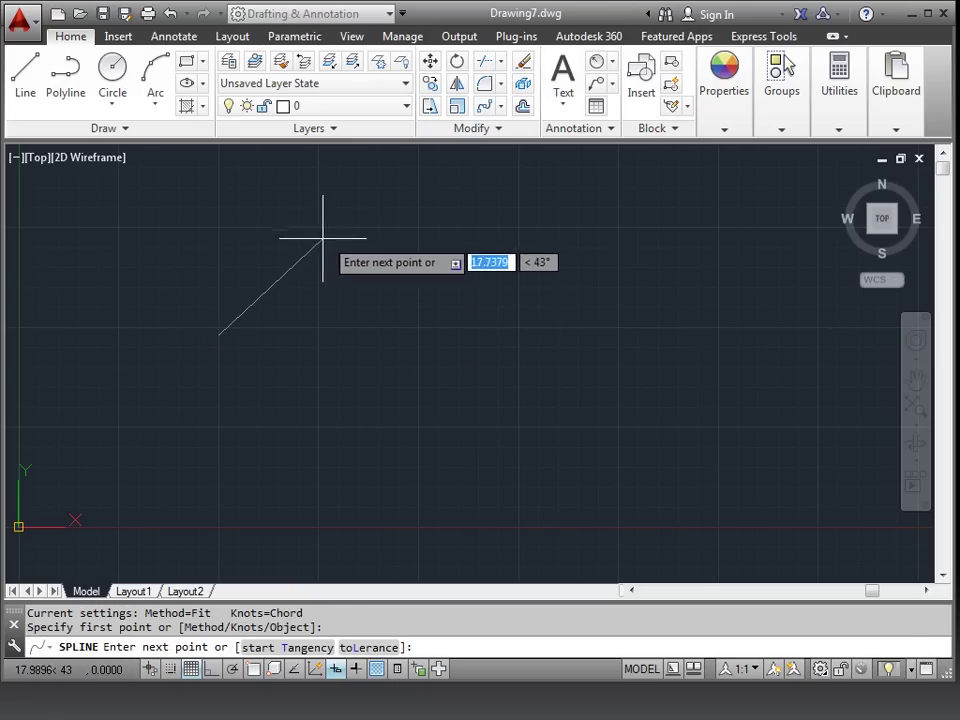
pyautogui.click(332, 231)
pyautogui.click(452, 318)
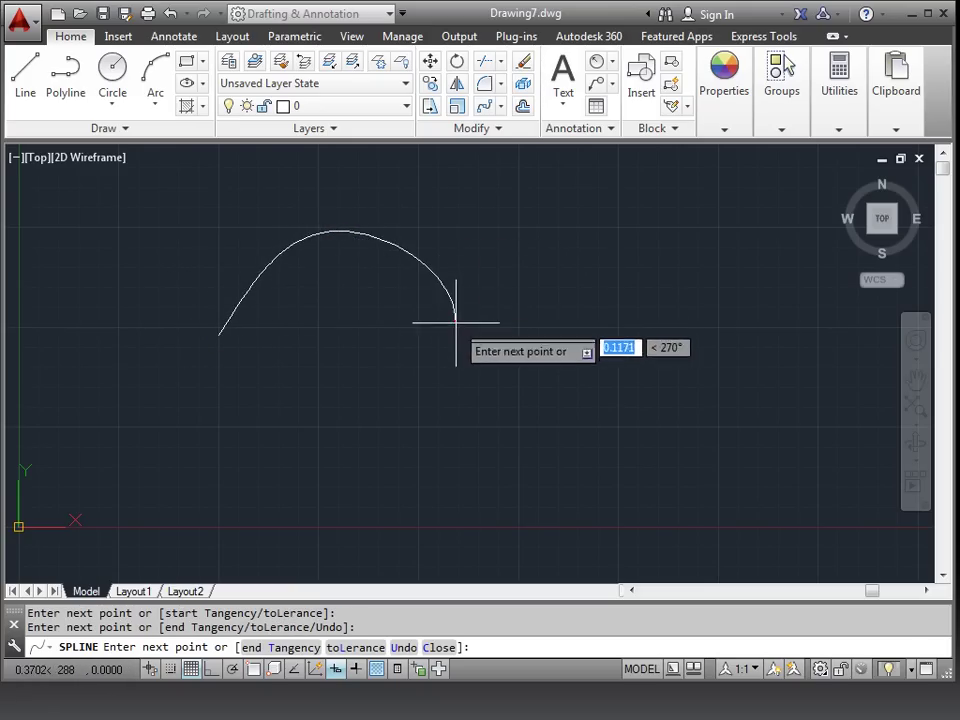
pyautogui.click(399, 461)
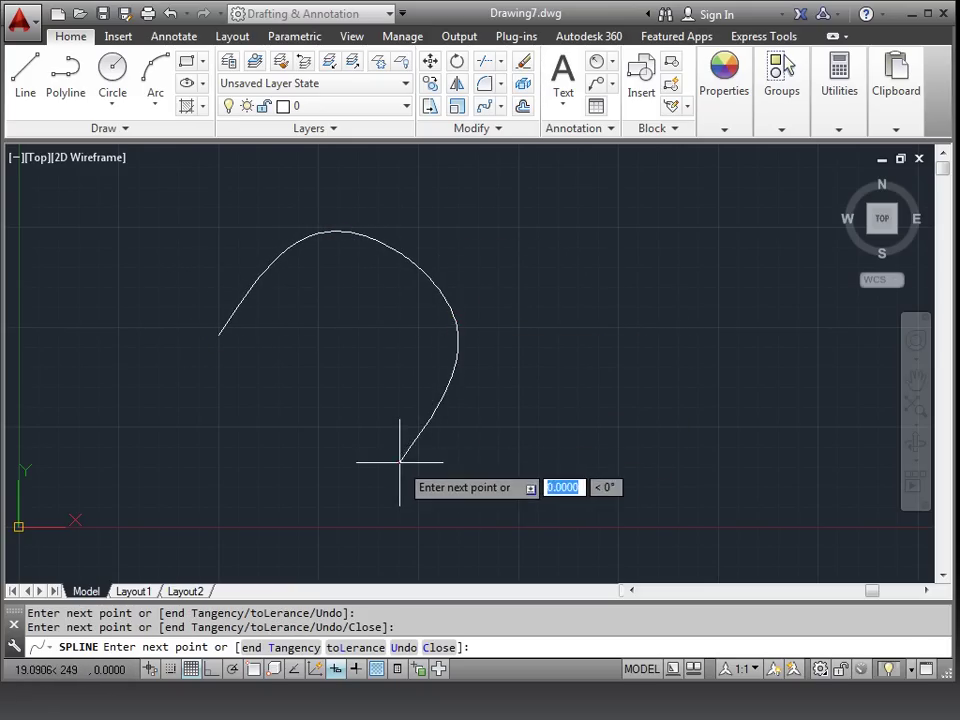
pyautogui.click(614, 515)
pyautogui.click(643, 284)
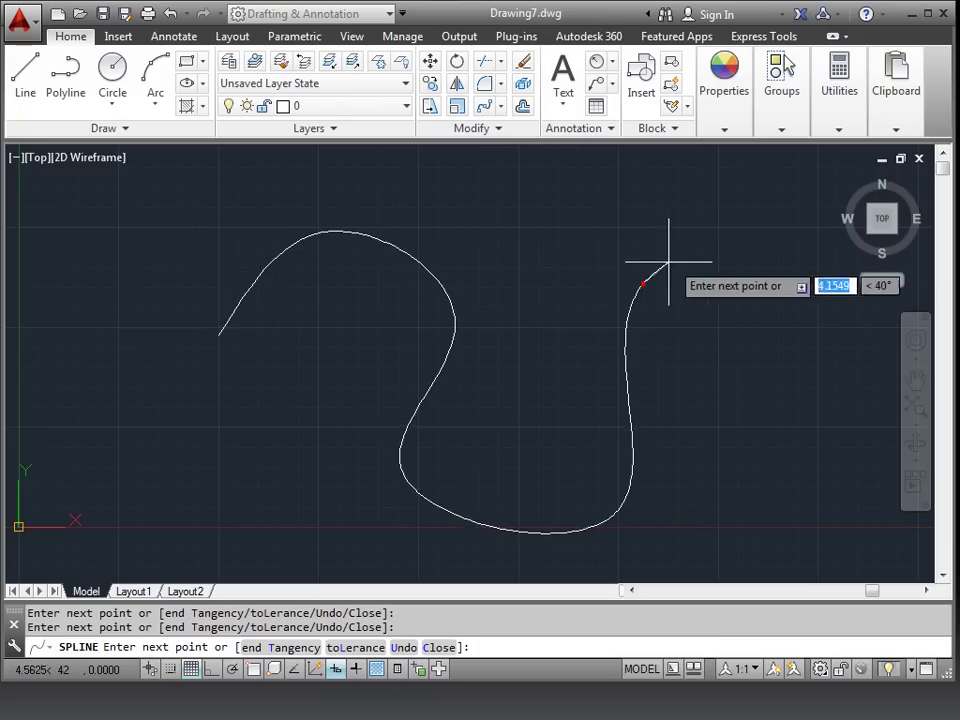
# - Continue the spline over the right tip, arch back into an inner dip, and finish it
pyautogui.click(737, 260)
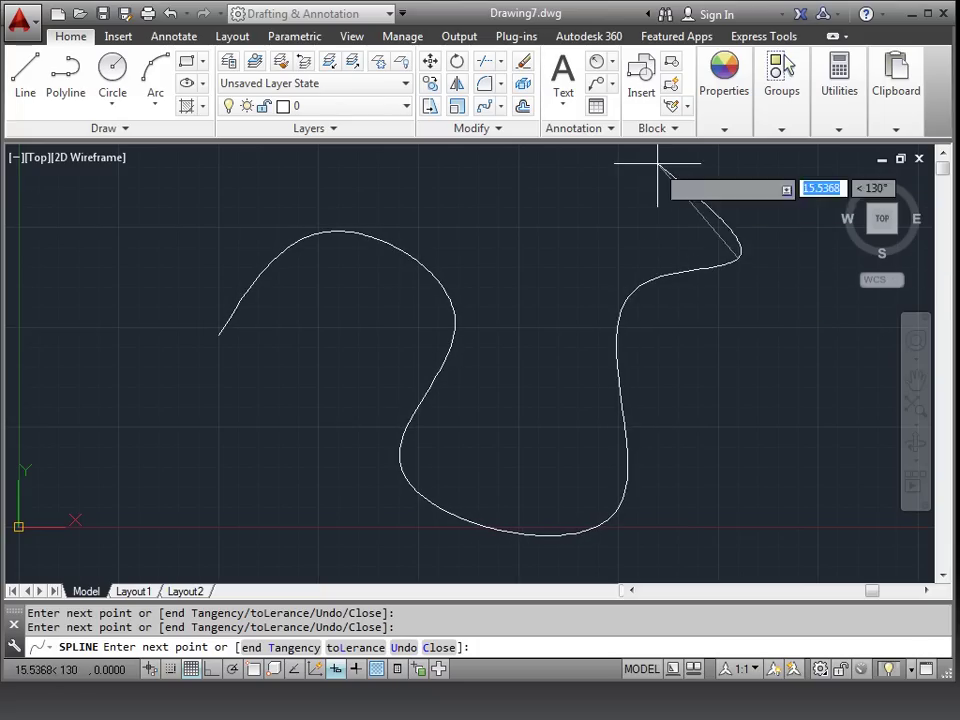
pyautogui.click(566, 178)
pyautogui.click(485, 286)
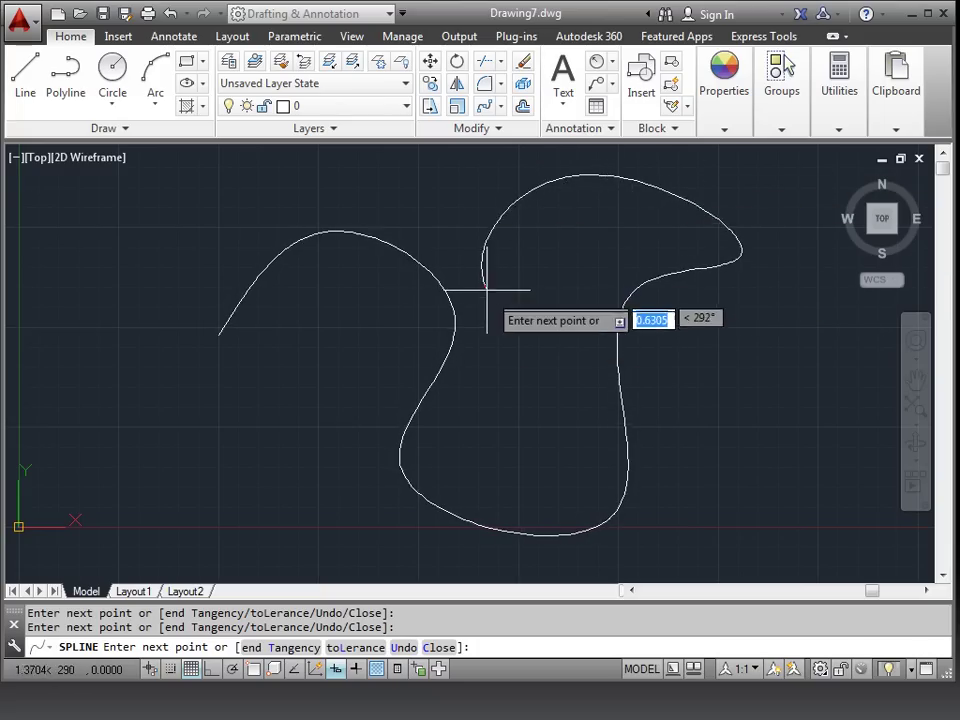
pyautogui.click(547, 344)
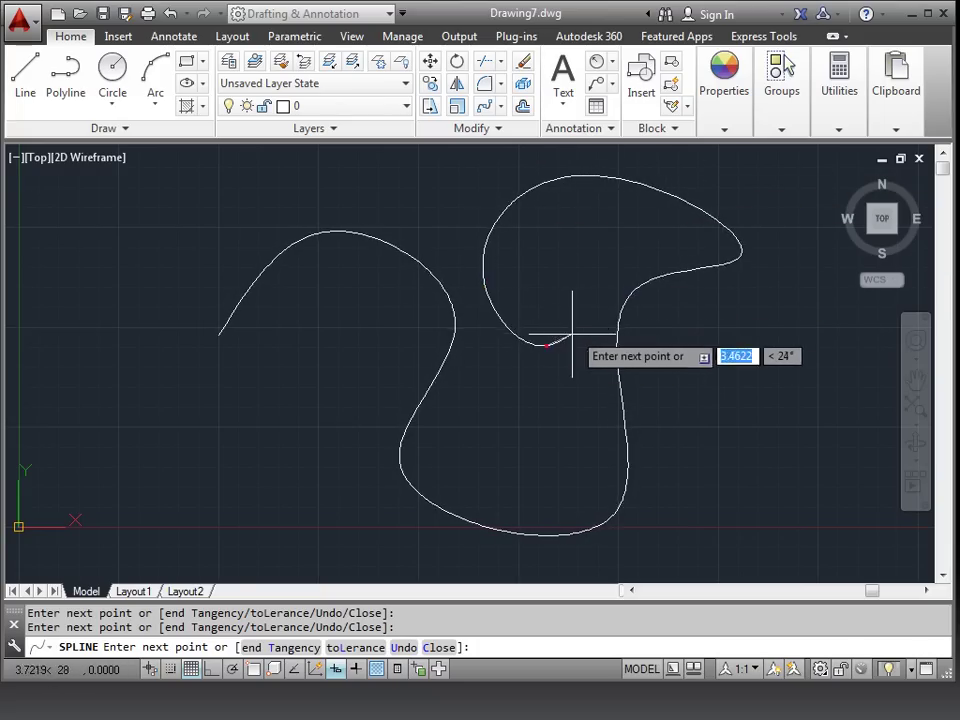
pyautogui.click(596, 272)
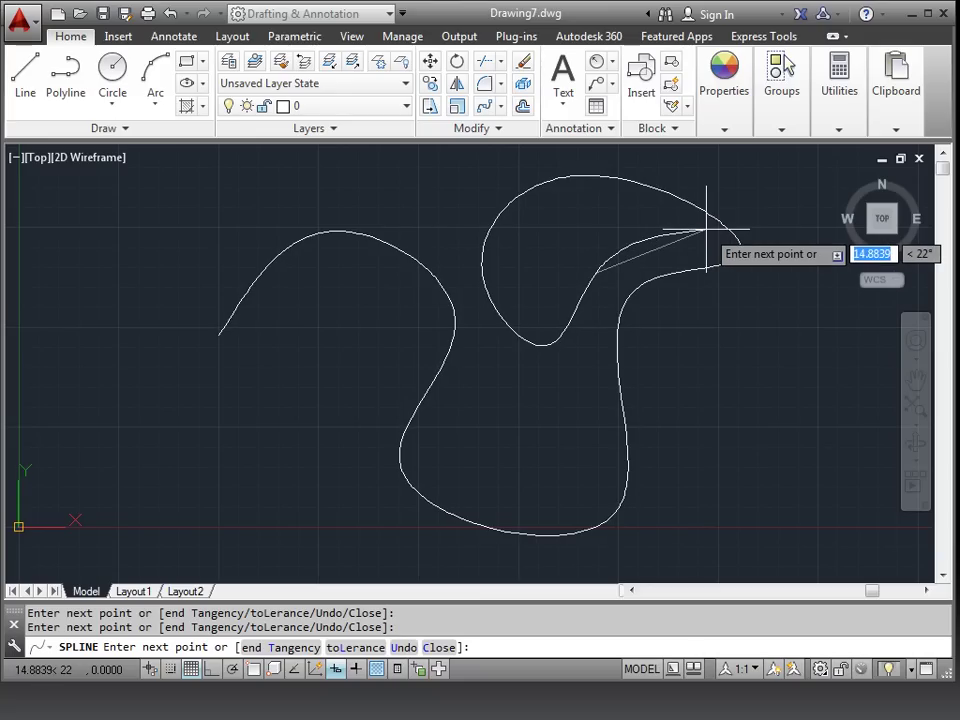
pyautogui.press('Return')
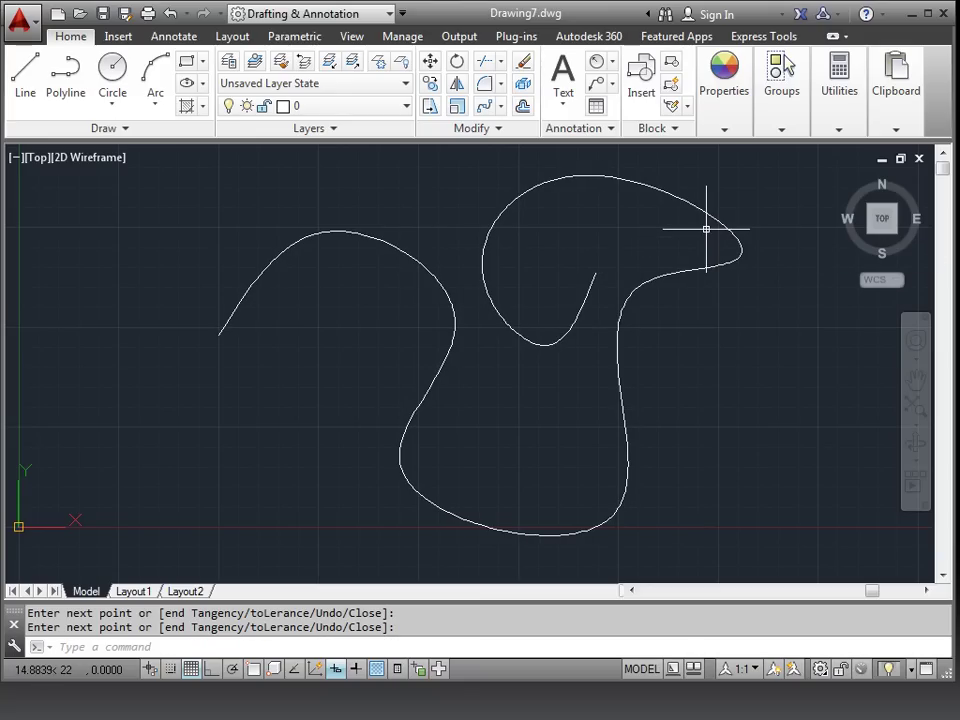
pyautogui.moveTo(771, 336); pyautogui.dragTo(589, 334, button='middle')
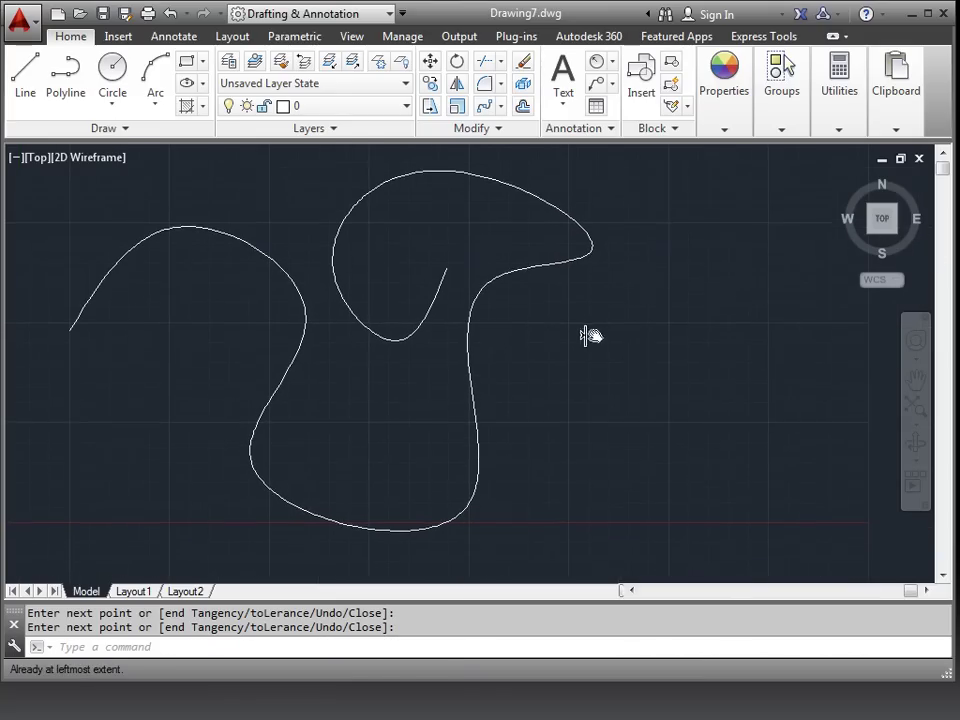
pyautogui.moveTo(793, 354); pyautogui.dragTo(769, 347, button='middle')
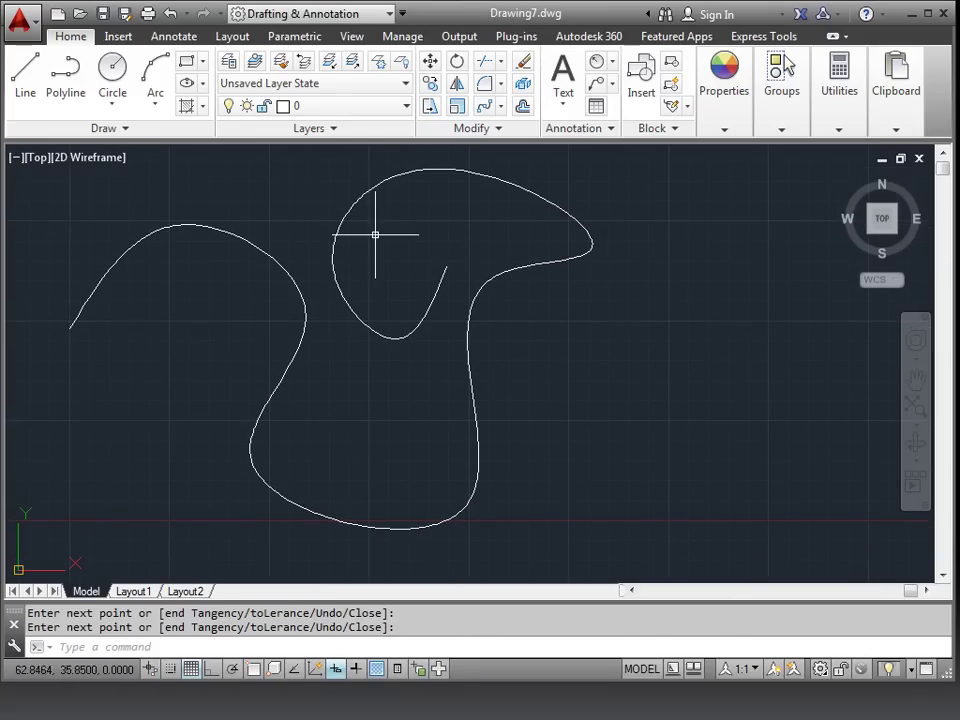
# - Draw an eight-vertex Spline CV curve forming a hooked curl right of the first curve
pyautogui.click(110, 130)
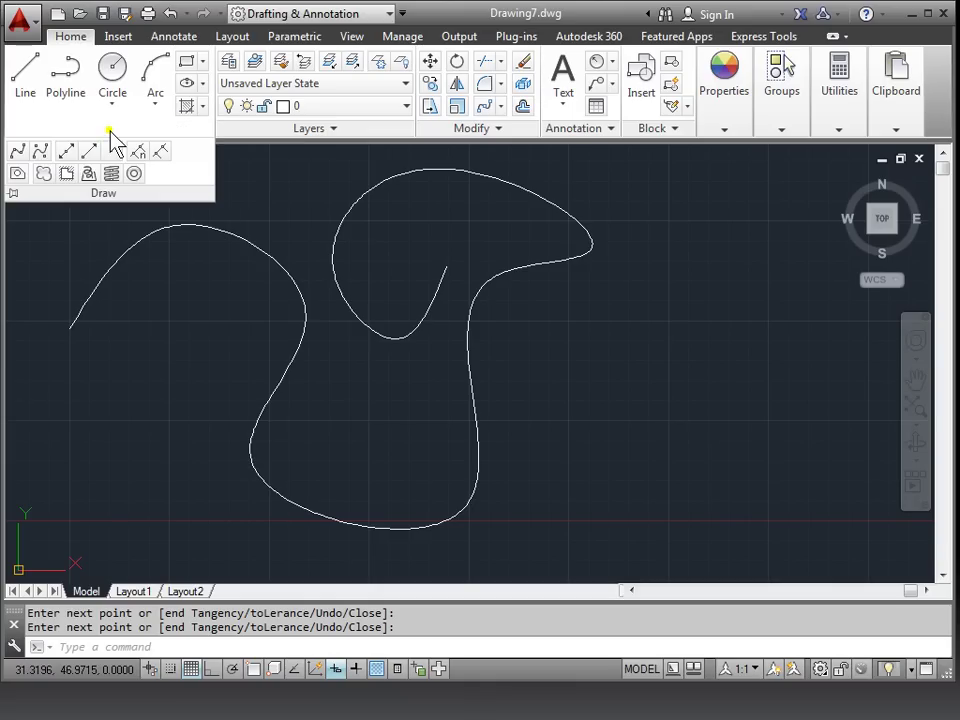
pyautogui.click(40, 151)
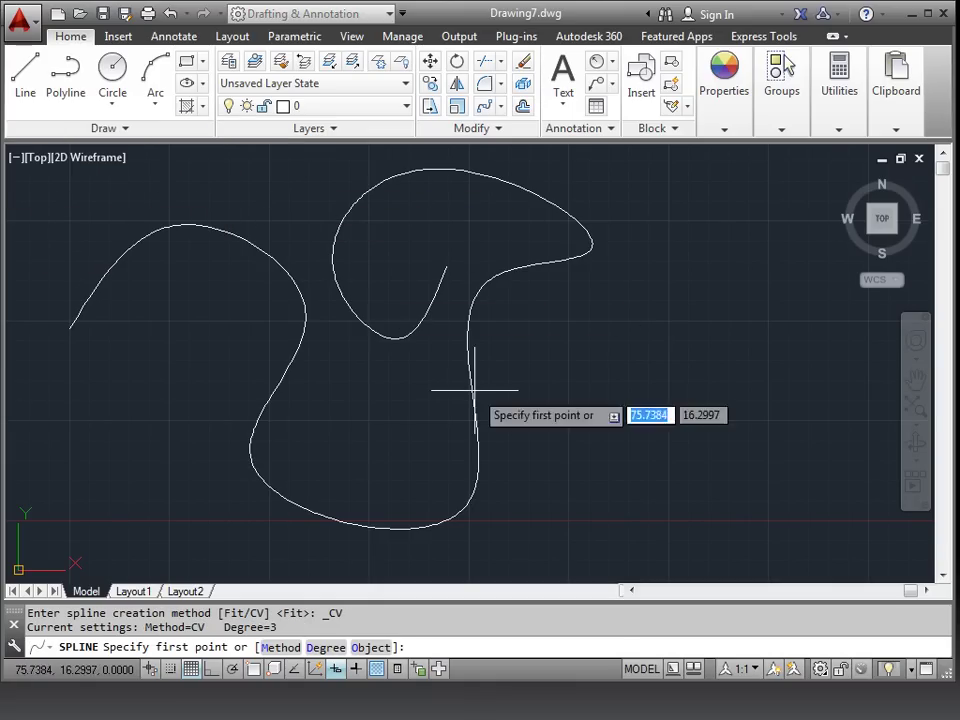
pyautogui.click(580, 420)
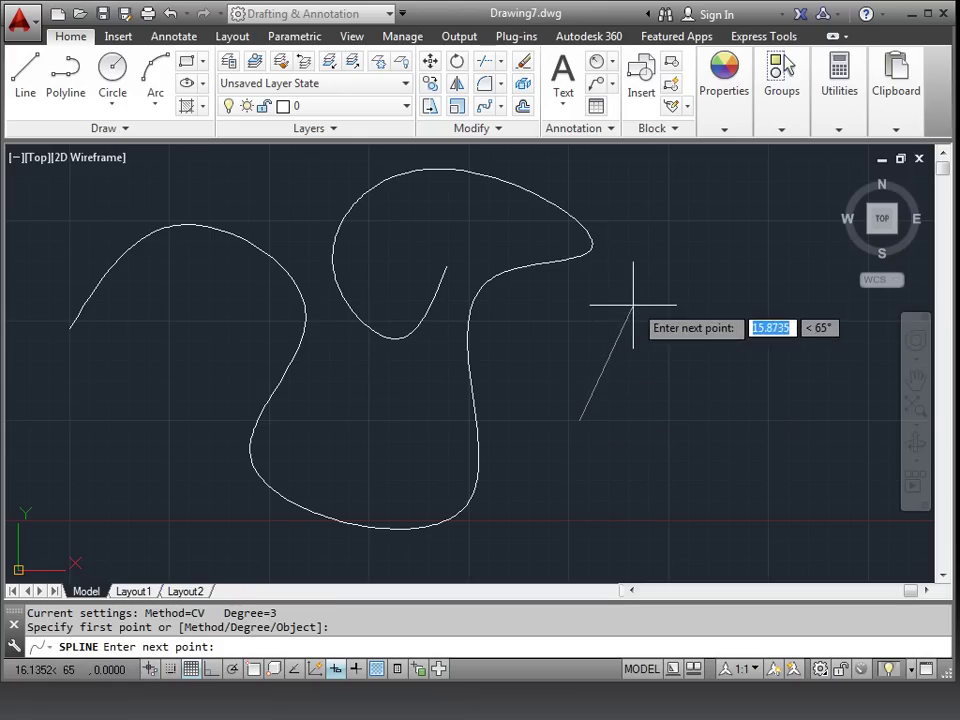
pyautogui.click(668, 275)
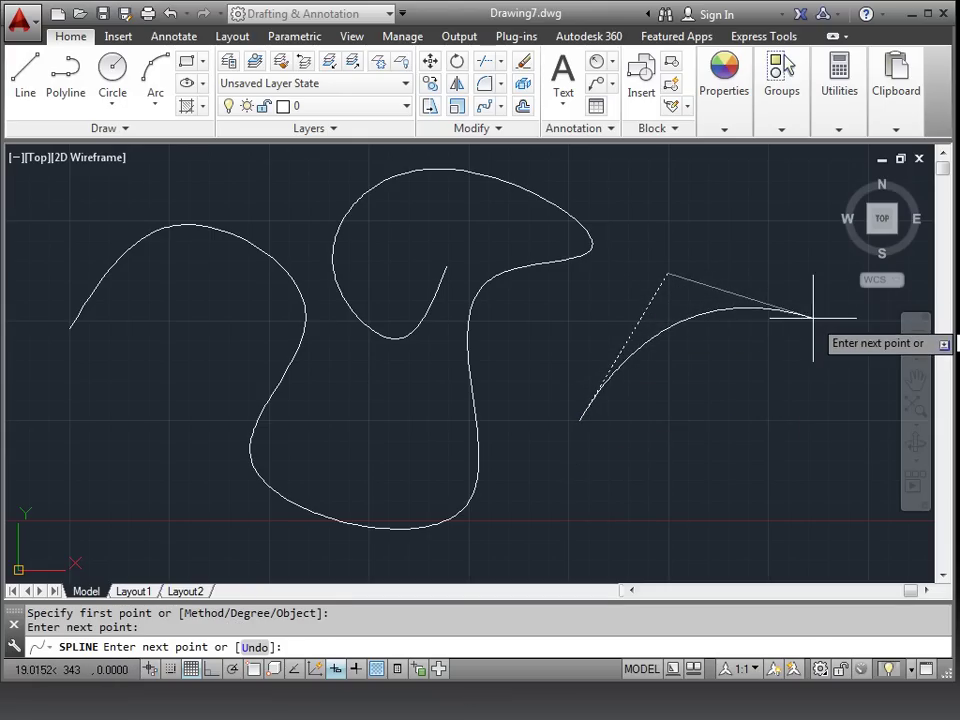
pyautogui.click(813, 318)
pyautogui.click(796, 443)
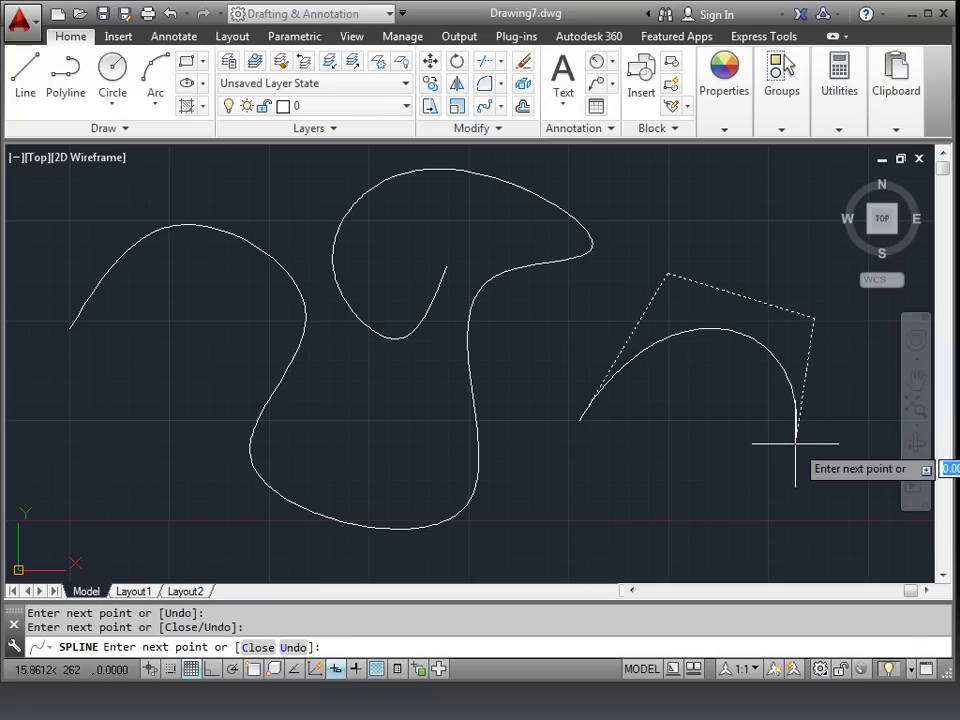
pyautogui.click(641, 517)
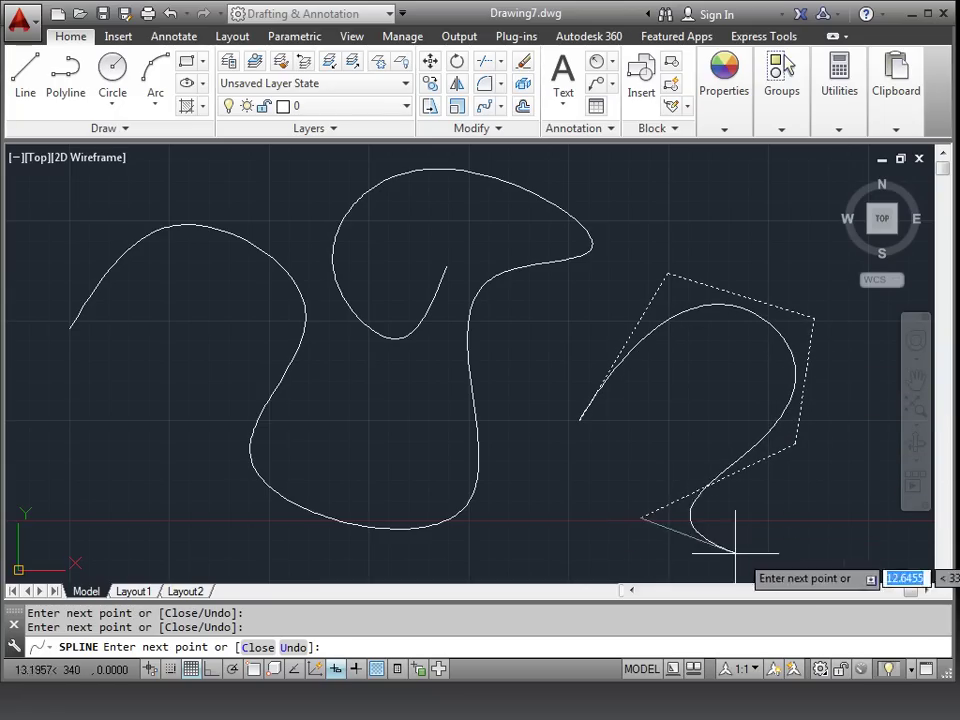
pyautogui.click(835, 550)
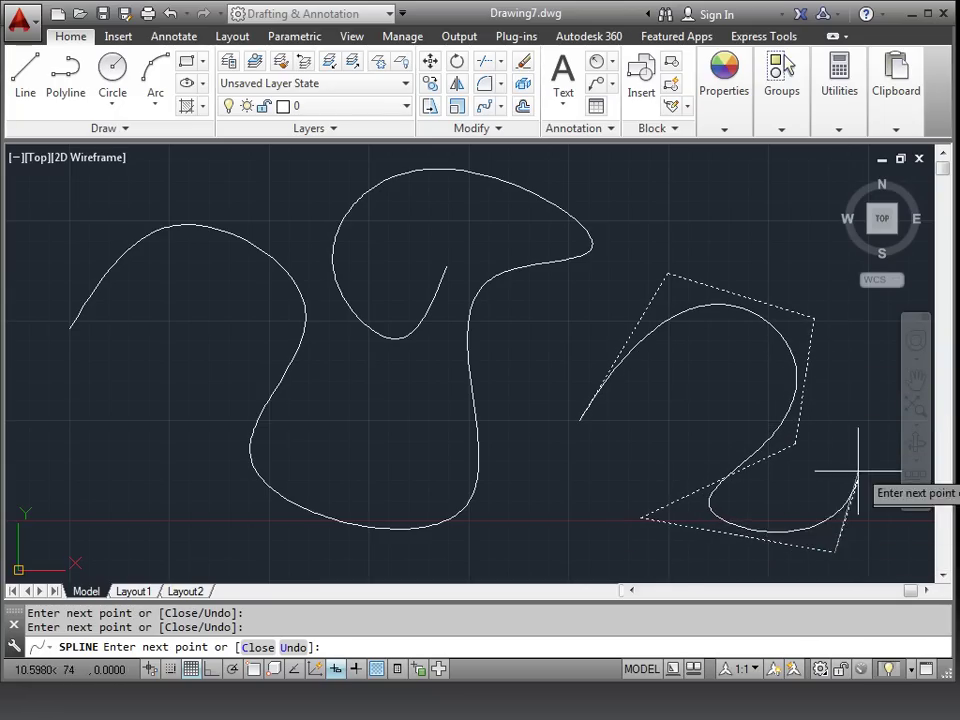
pyautogui.click(864, 339)
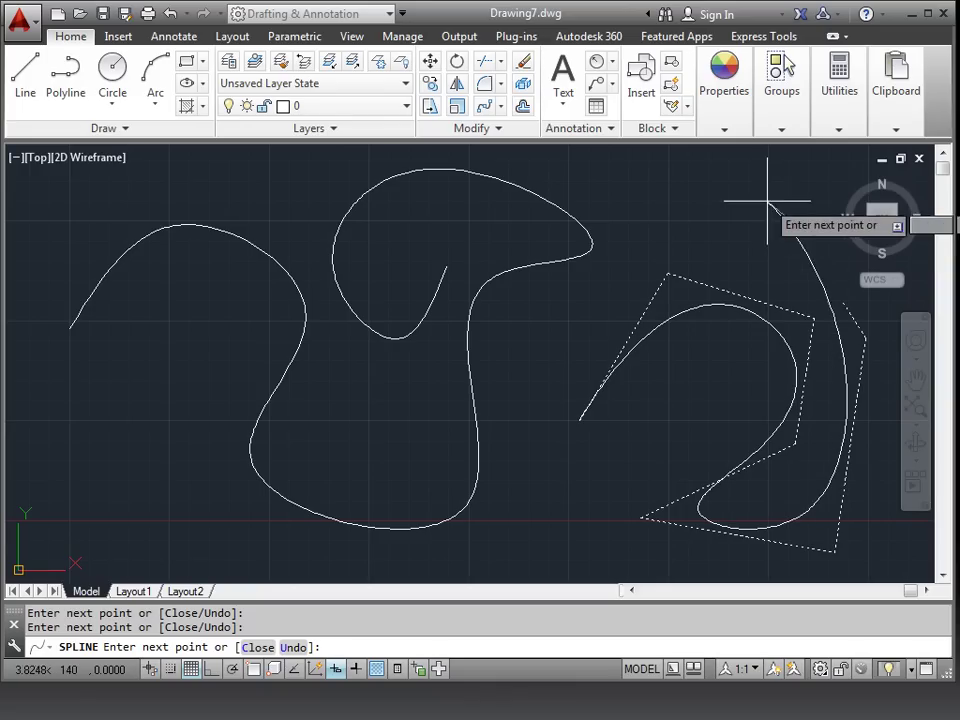
pyautogui.click(641, 197)
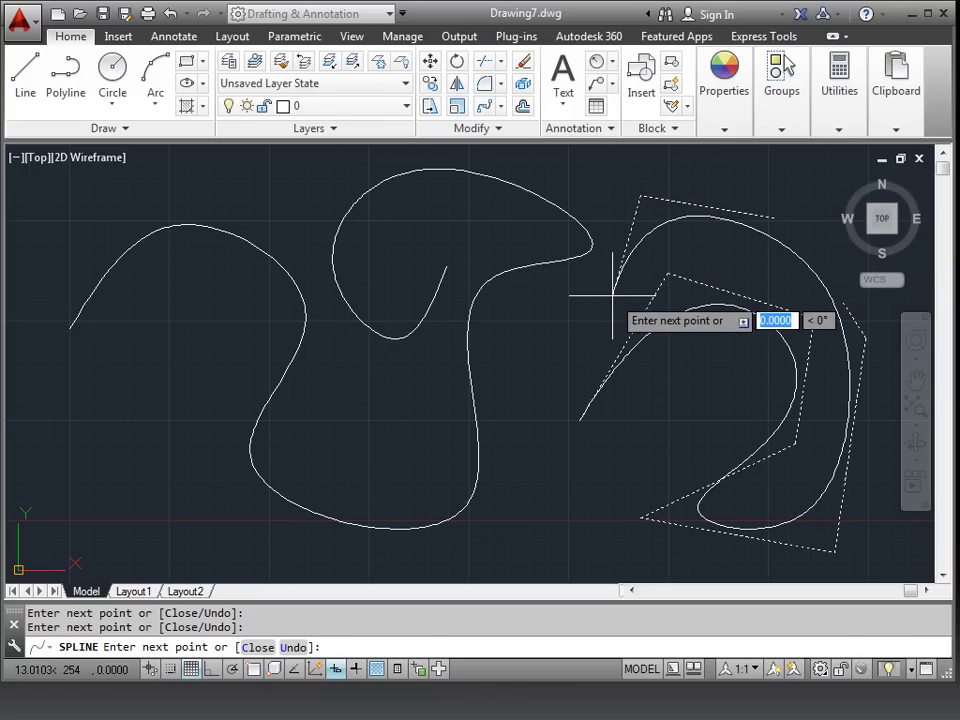
pyautogui.press('Return')
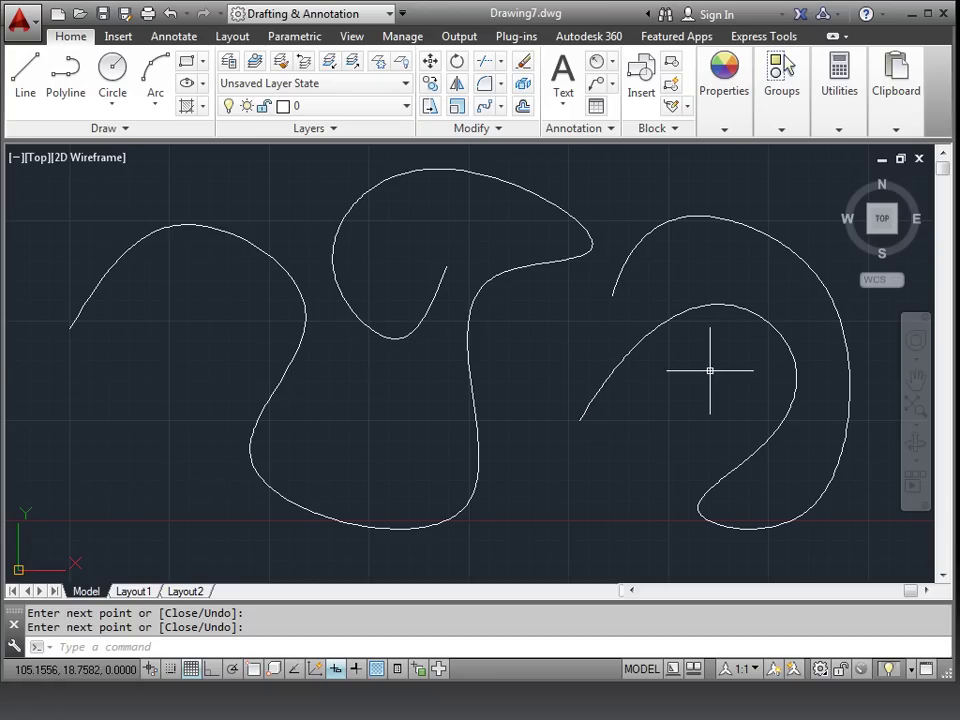
pyautogui.moveTo(709, 374); pyautogui.dragTo(670, 358, button='middle')
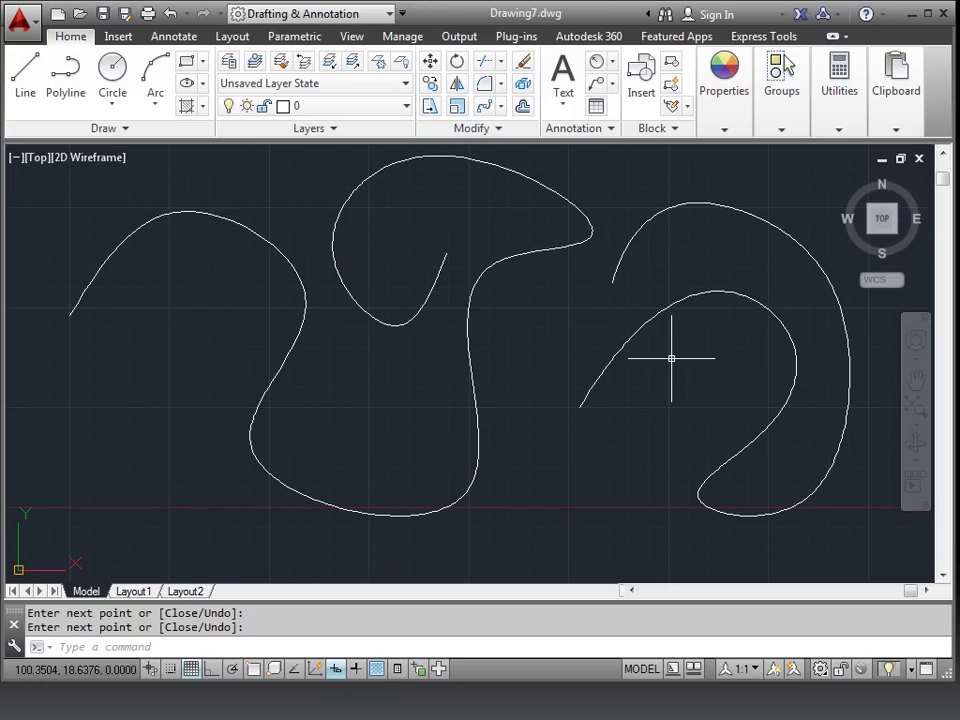
# - Select the wavy spline and move its left-side fit points to flatten the left arc
pyautogui.press('Return')
pyautogui.click(301, 279)
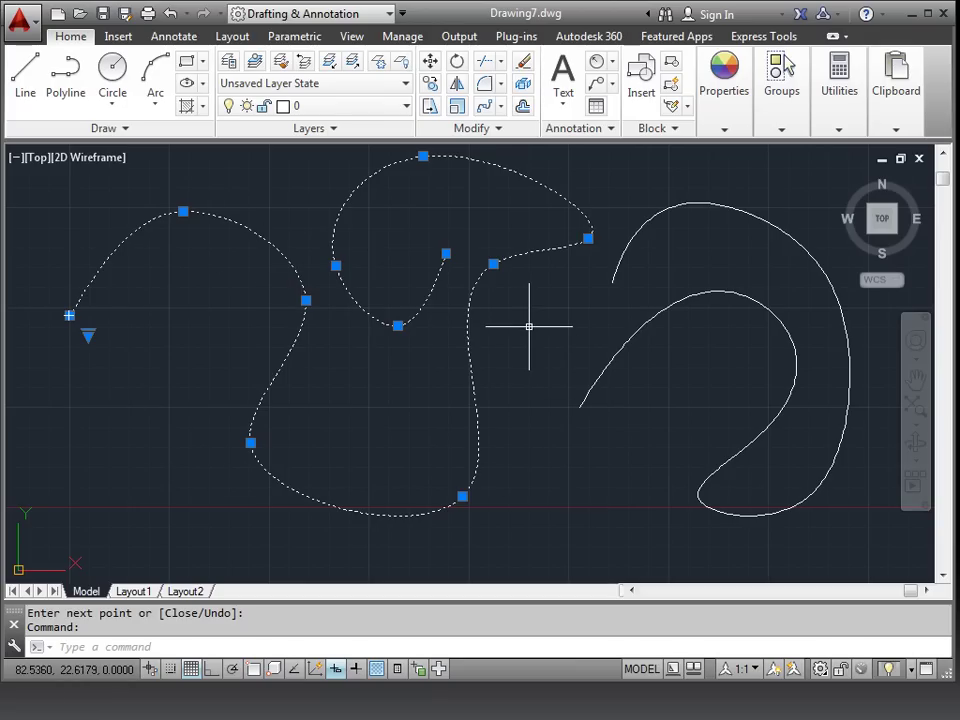
pyautogui.click(183, 211)
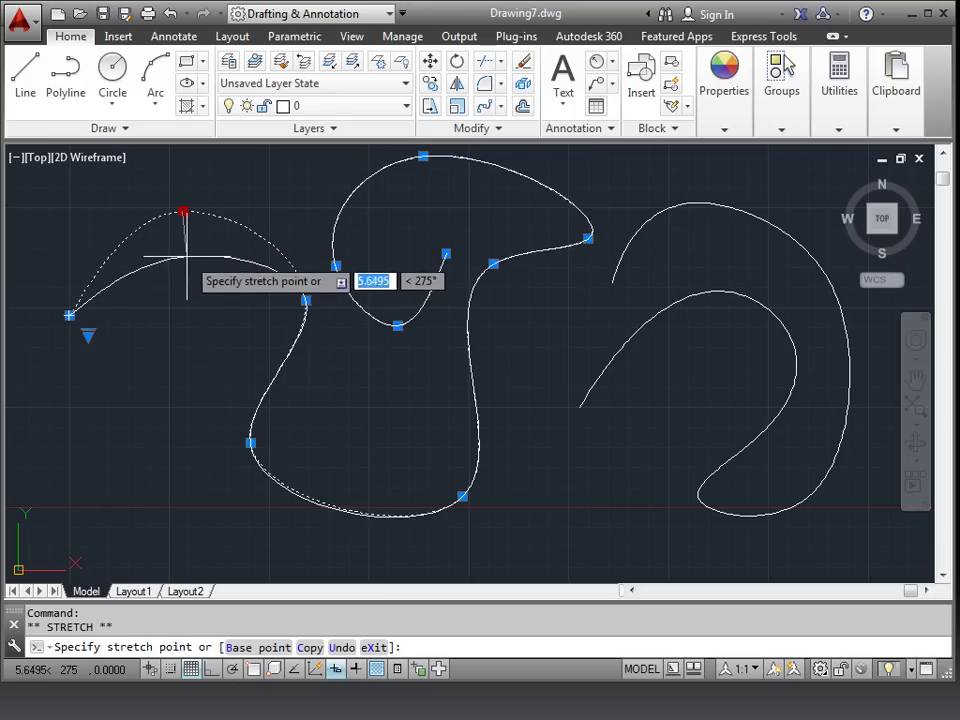
pyautogui.click(187, 259)
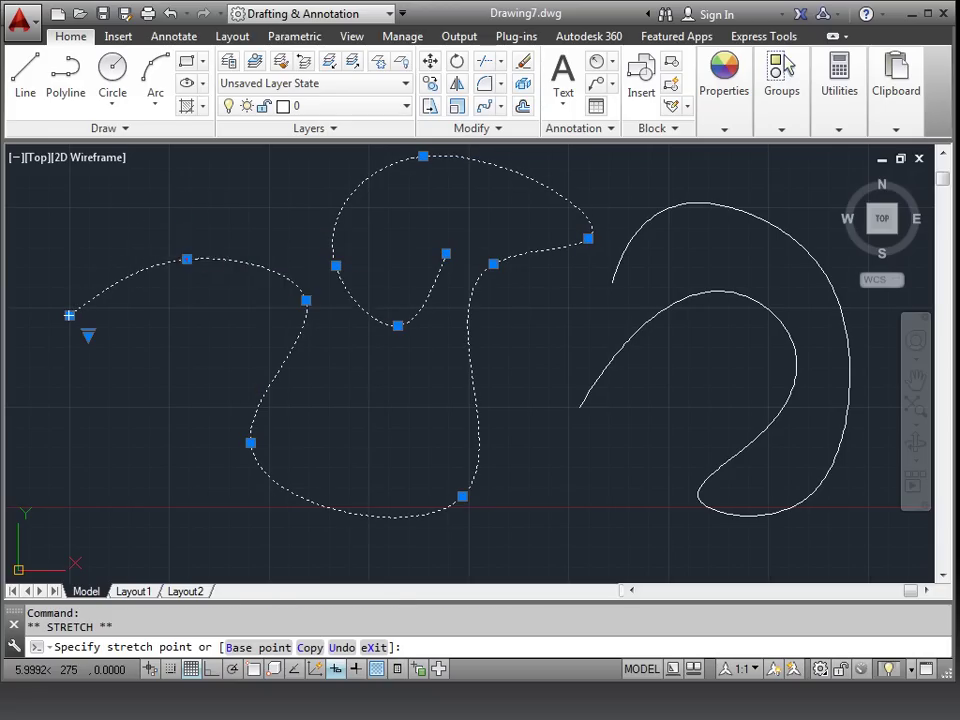
pyautogui.click(252, 442)
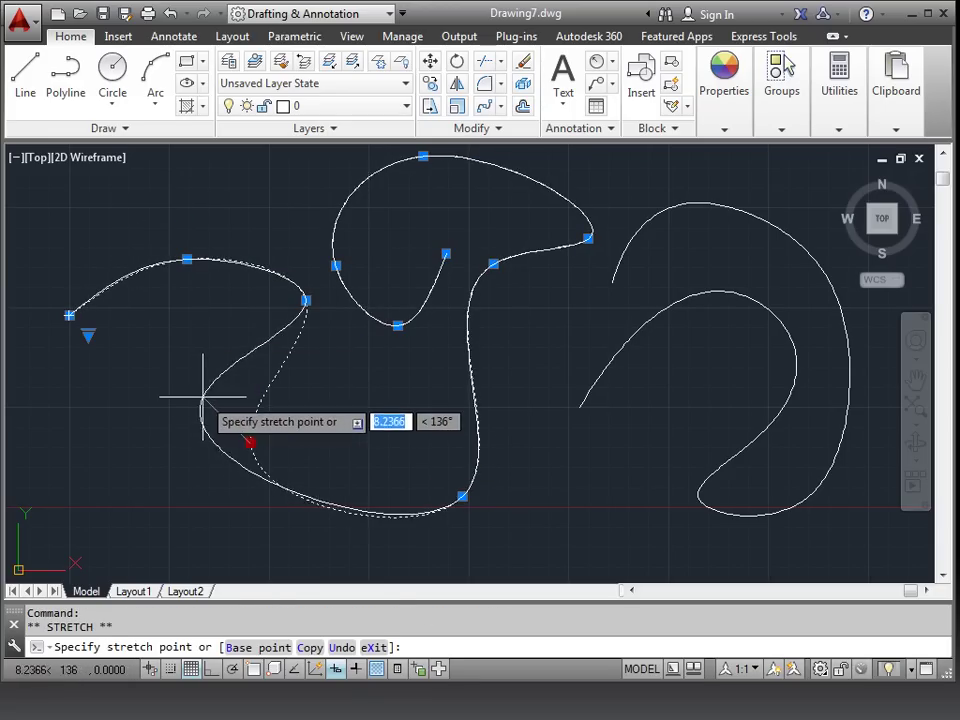
pyautogui.moveTo(202, 397)
pyautogui.moveTo(462, 496)
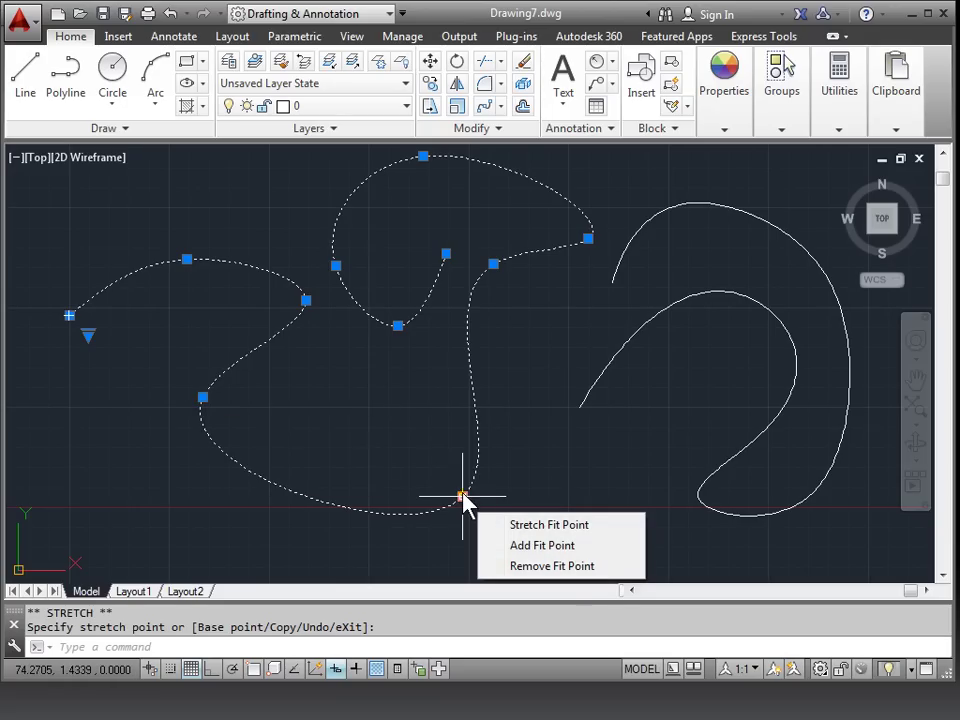
pyautogui.click(552, 567)
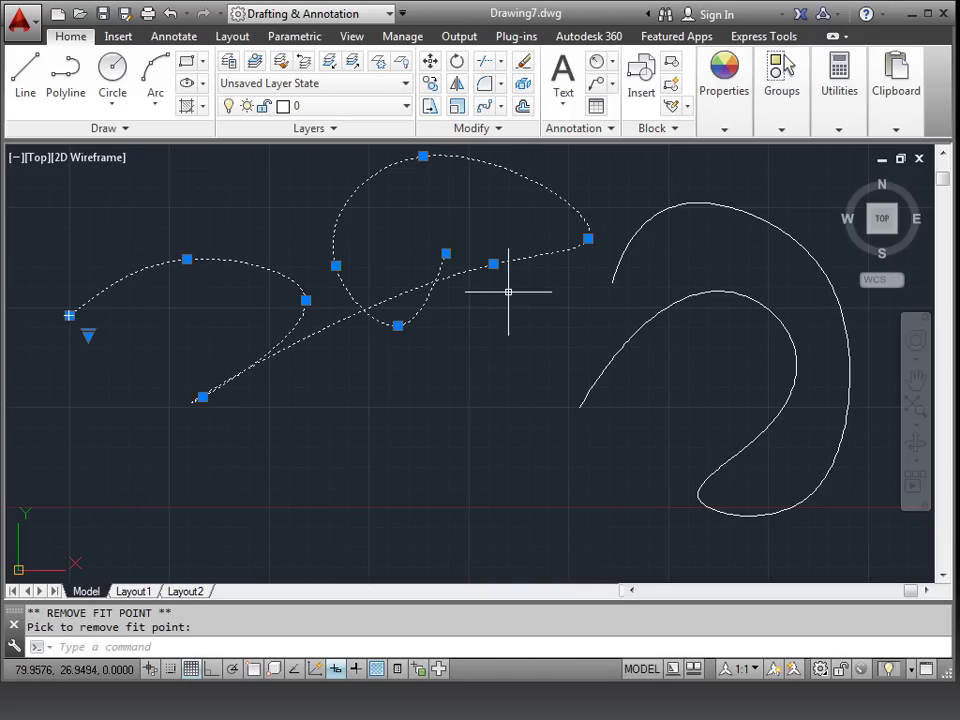
# - Lower another fit point and add a new fit point on the spline's upper loop
pyautogui.click(494, 265)
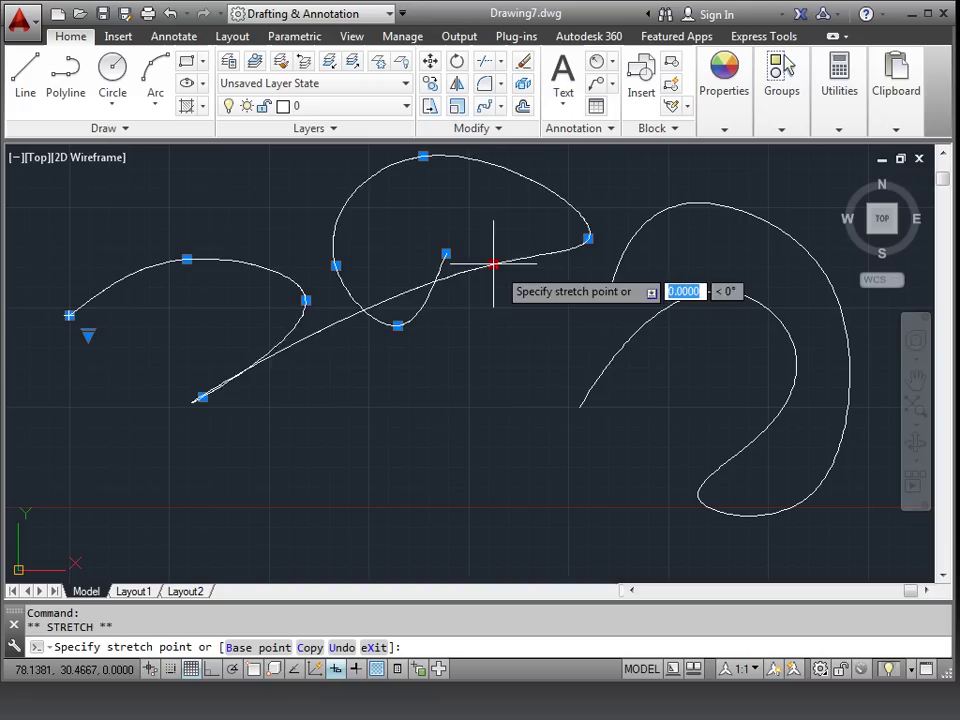
pyautogui.click(446, 418)
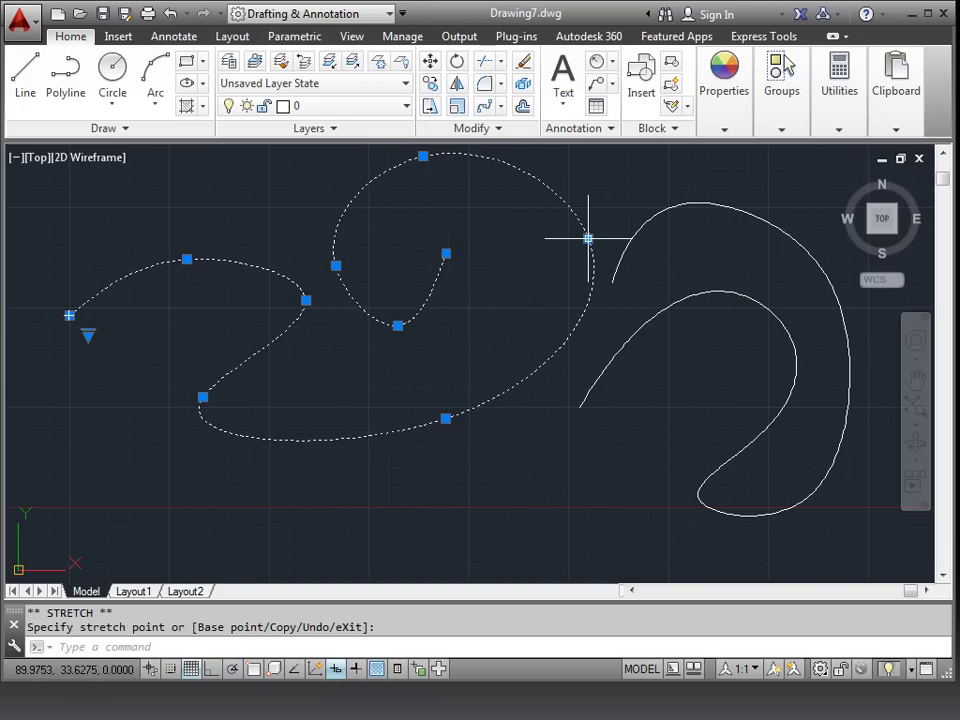
pyautogui.moveTo(588, 240)
pyautogui.click(658, 292)
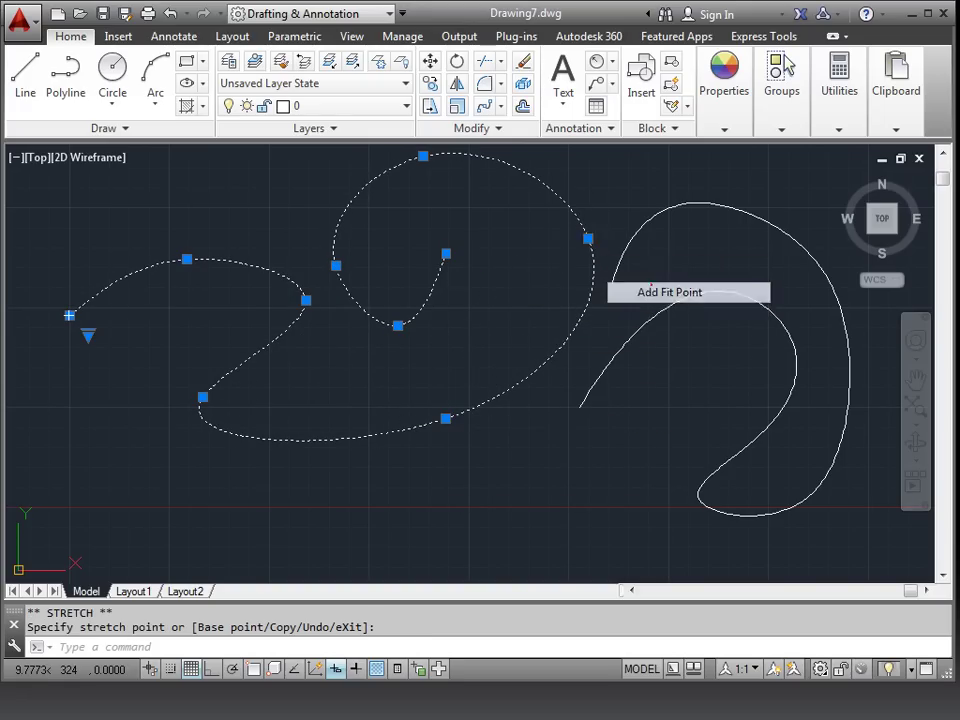
pyautogui.click(543, 175)
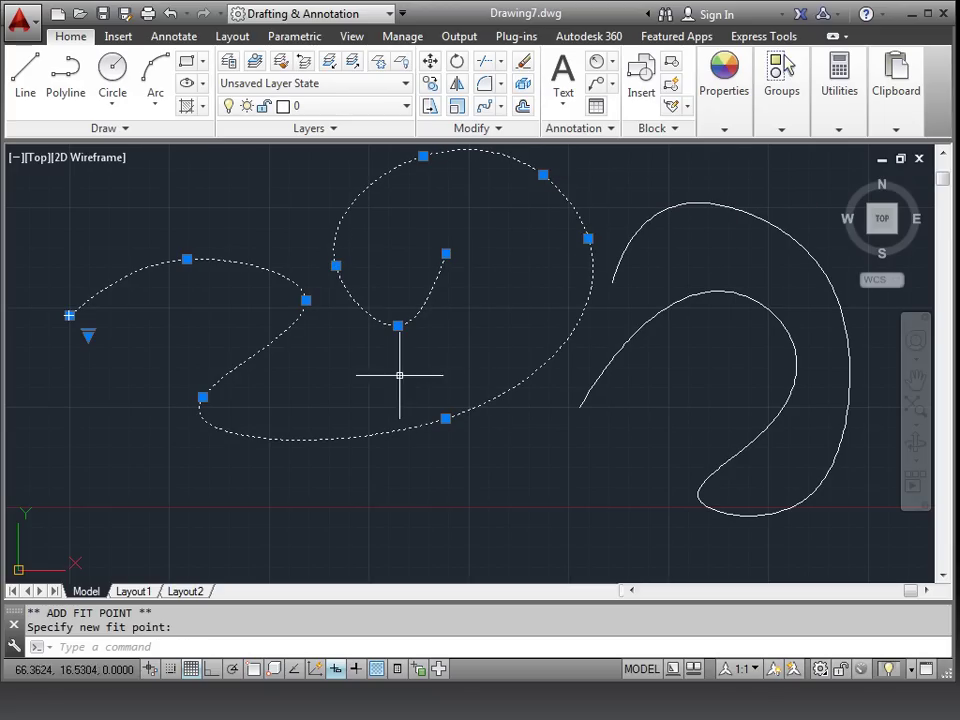
pyautogui.click(88, 334)
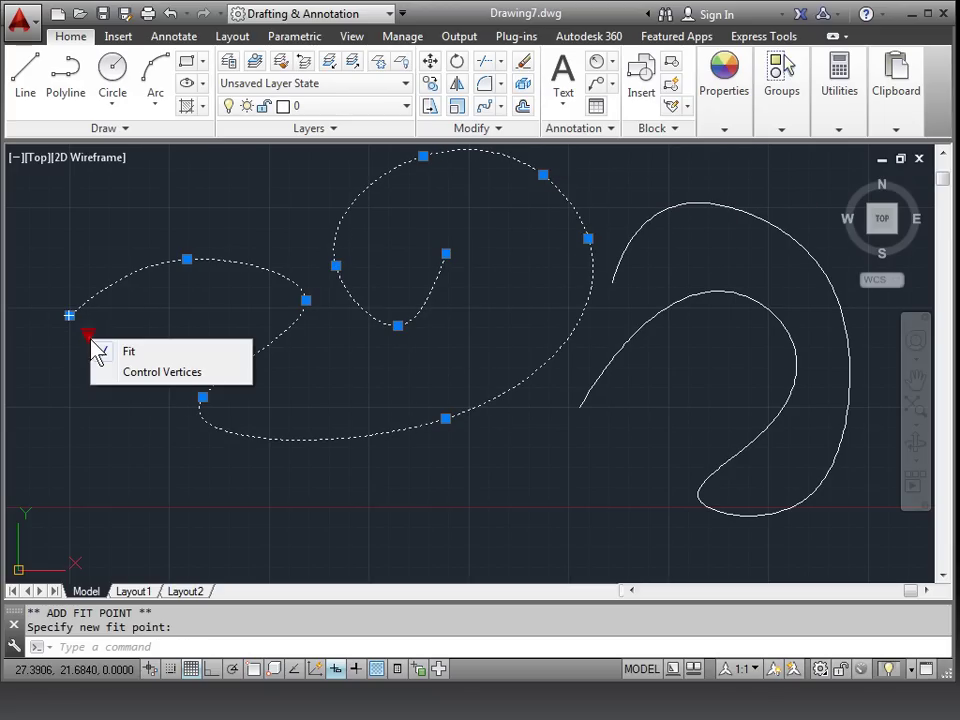
# - Show the left spline's control vertices and move three of them inward to narrow its loops
pyautogui.click(210, 372)
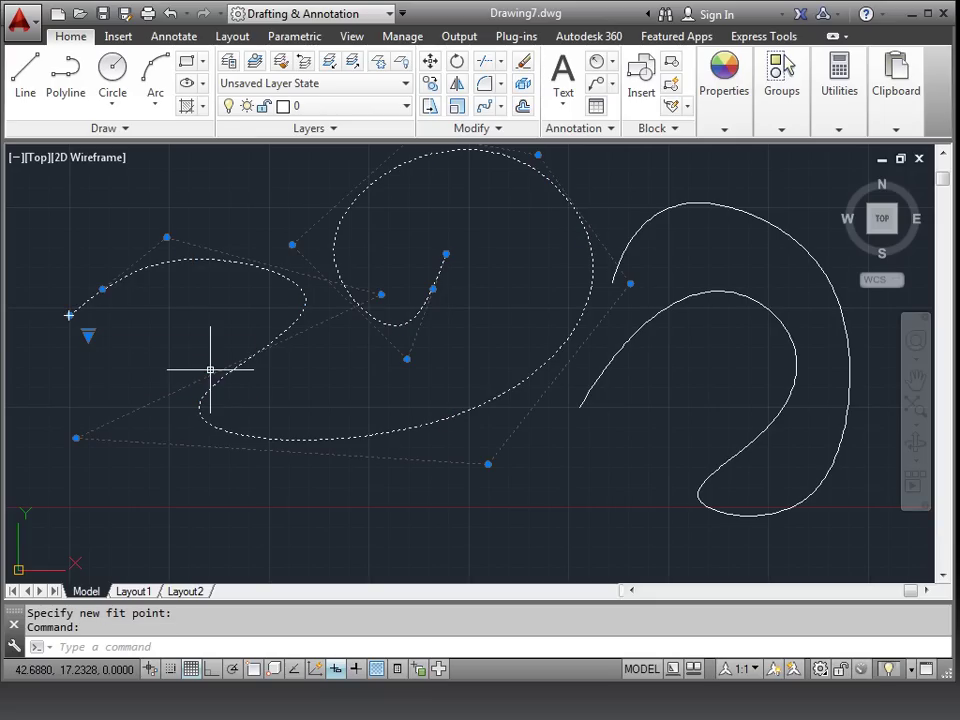
pyautogui.click(381, 294)
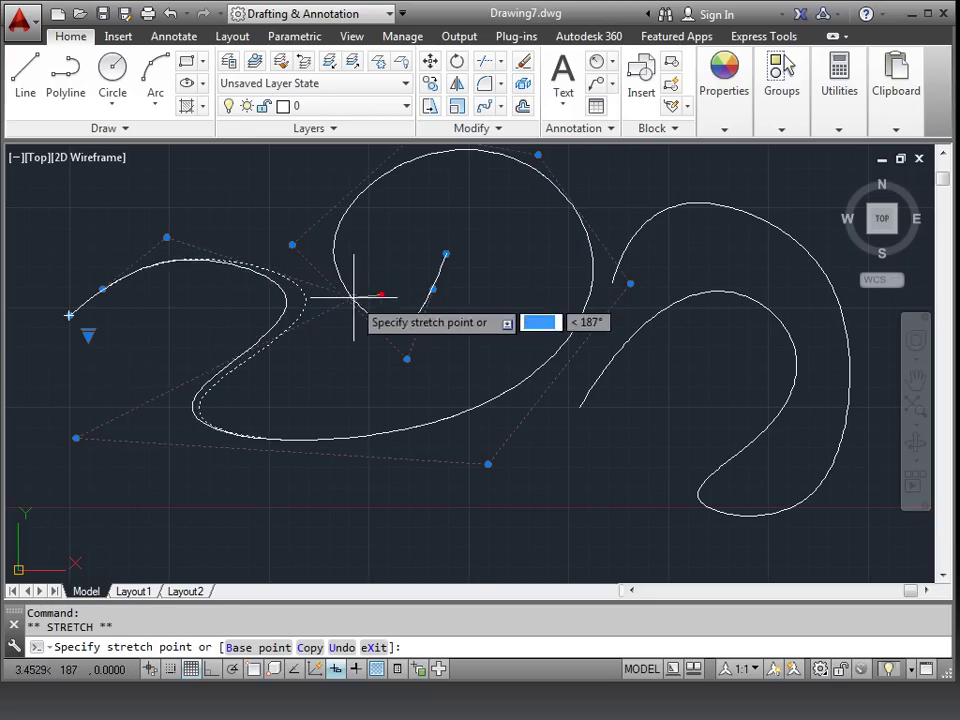
pyautogui.click(272, 299)
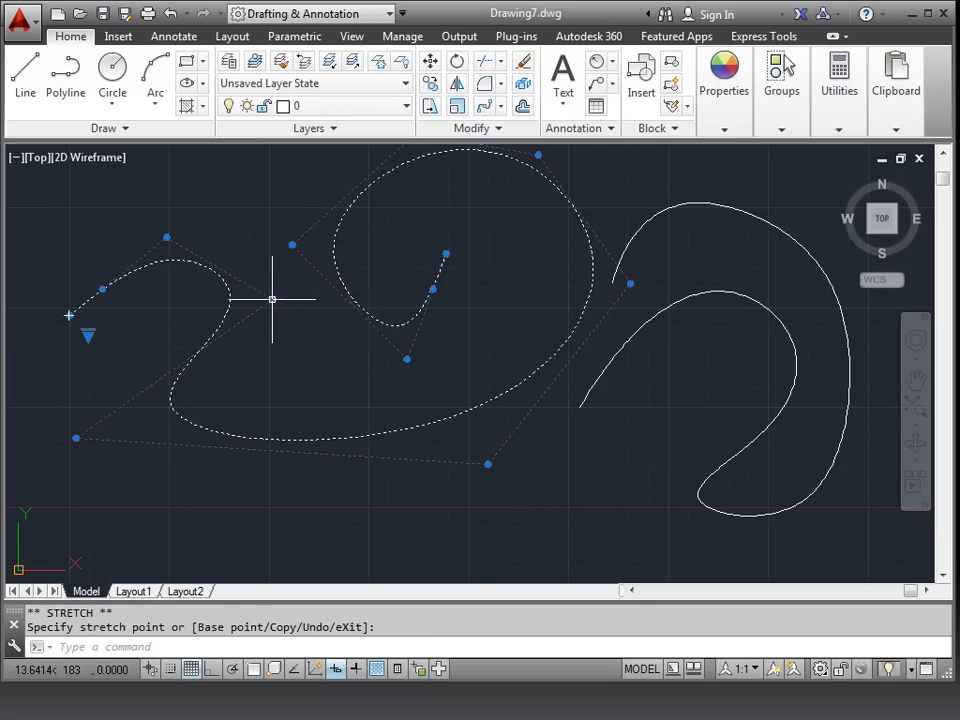
pyautogui.click(488, 463)
pyautogui.click(402, 440)
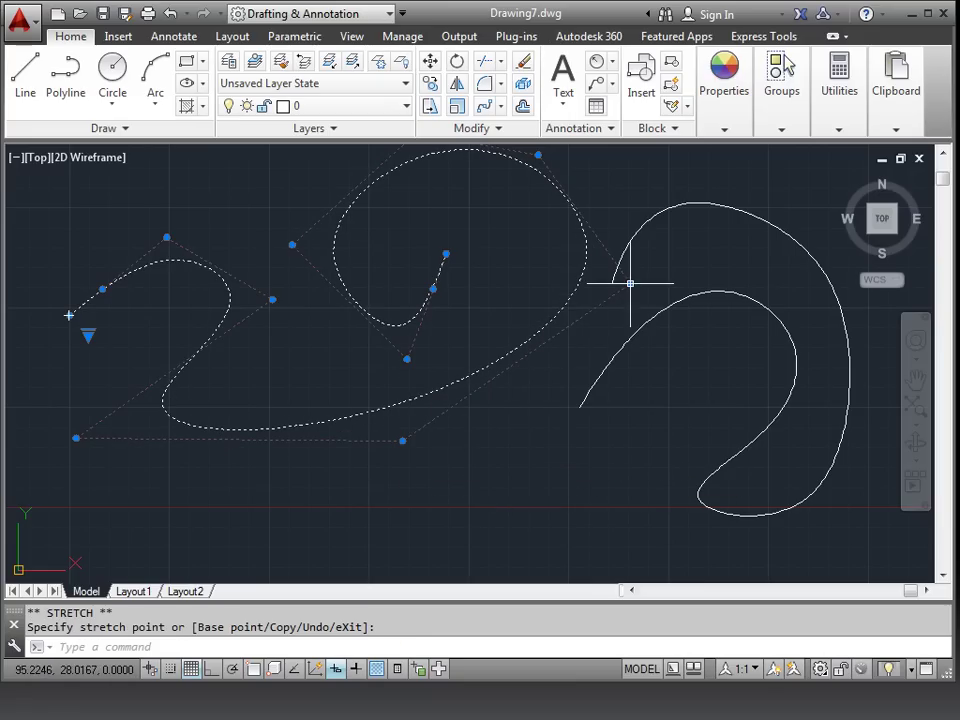
pyautogui.click(630, 284)
pyautogui.click(514, 361)
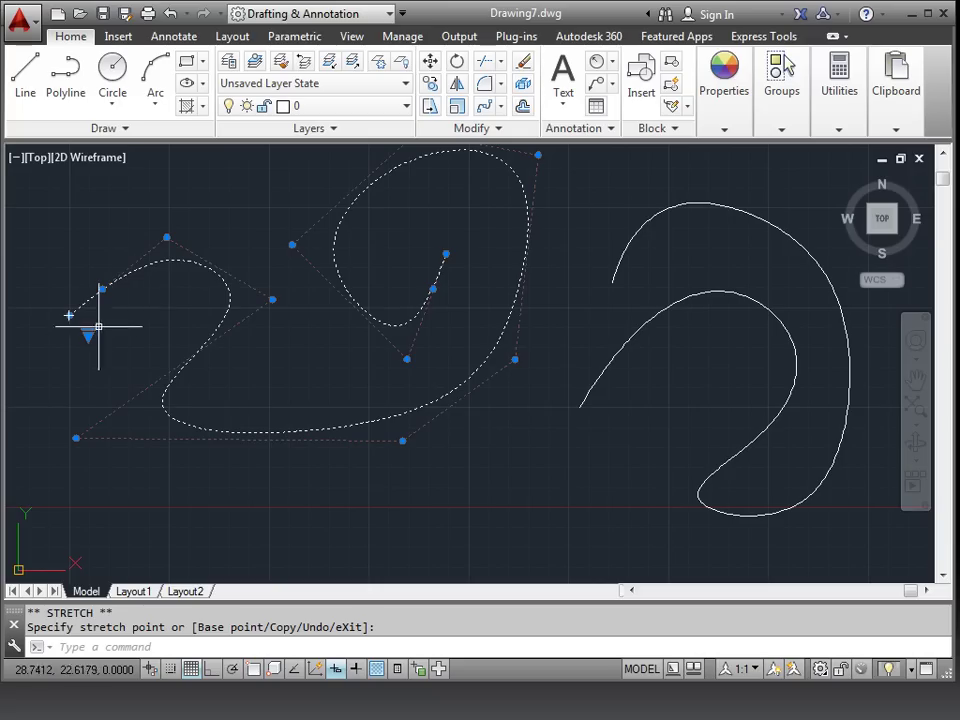
# - Switch the spline back to fit-point display and deselect it
pyautogui.moveTo(88, 334)
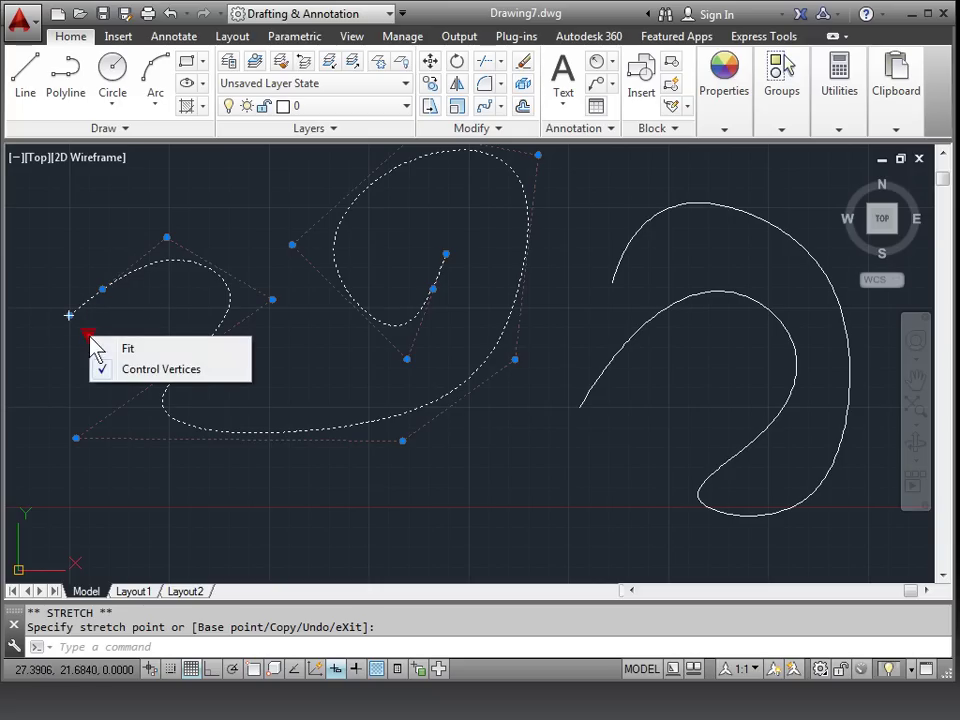
pyautogui.click(147, 349)
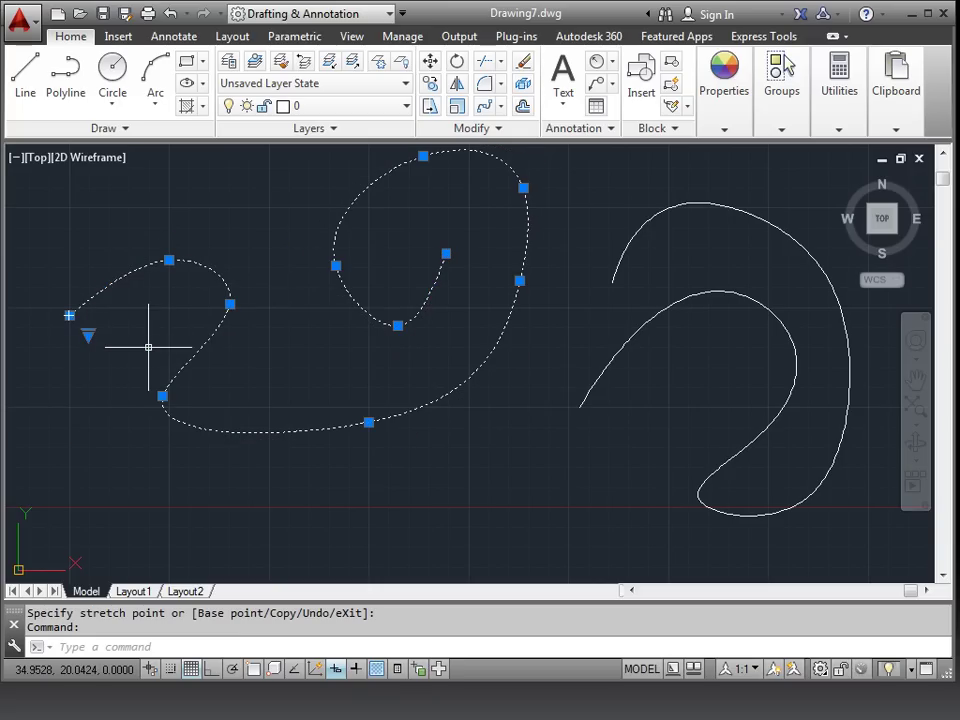
pyautogui.press('Escape')
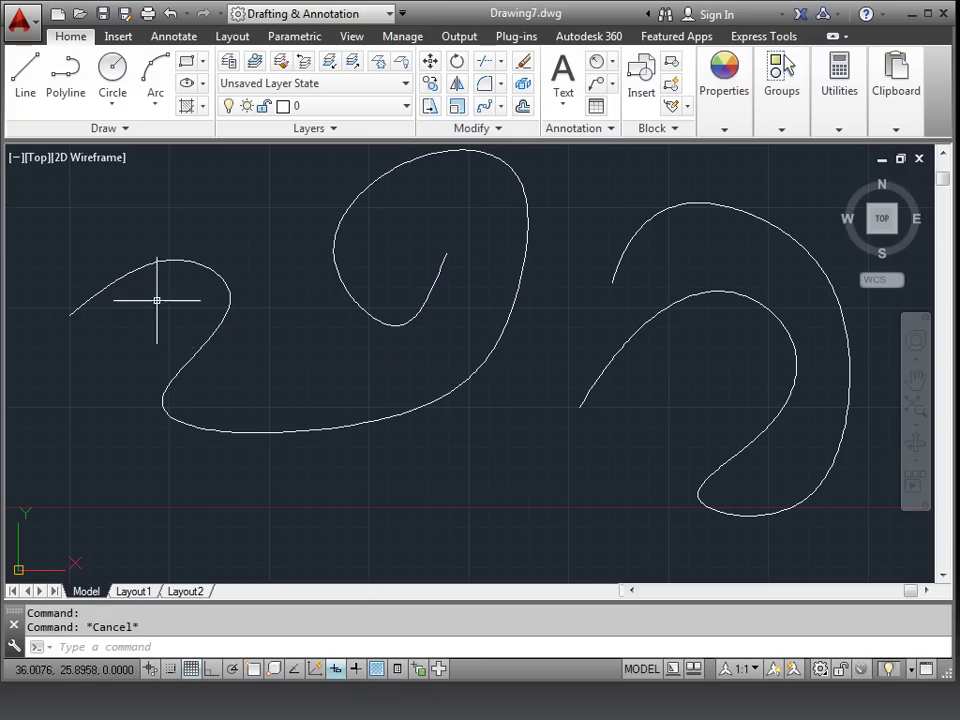
# - Move two of the right spline's control vertices and extend its outer end down-left
pyautogui.click(698, 204)
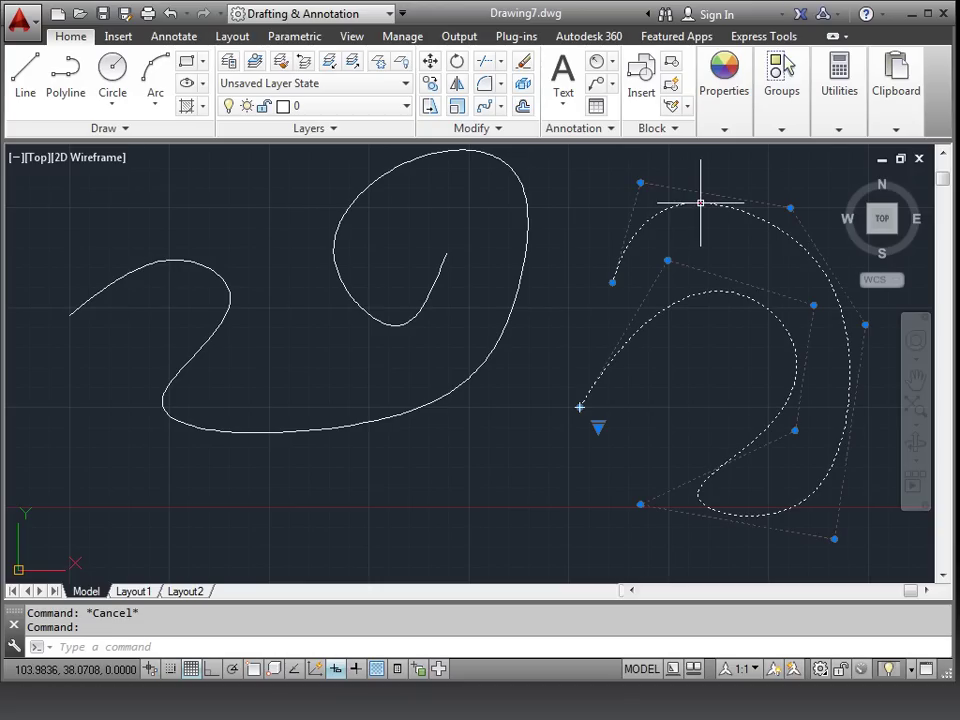
pyautogui.click(813, 304)
pyautogui.click(698, 375)
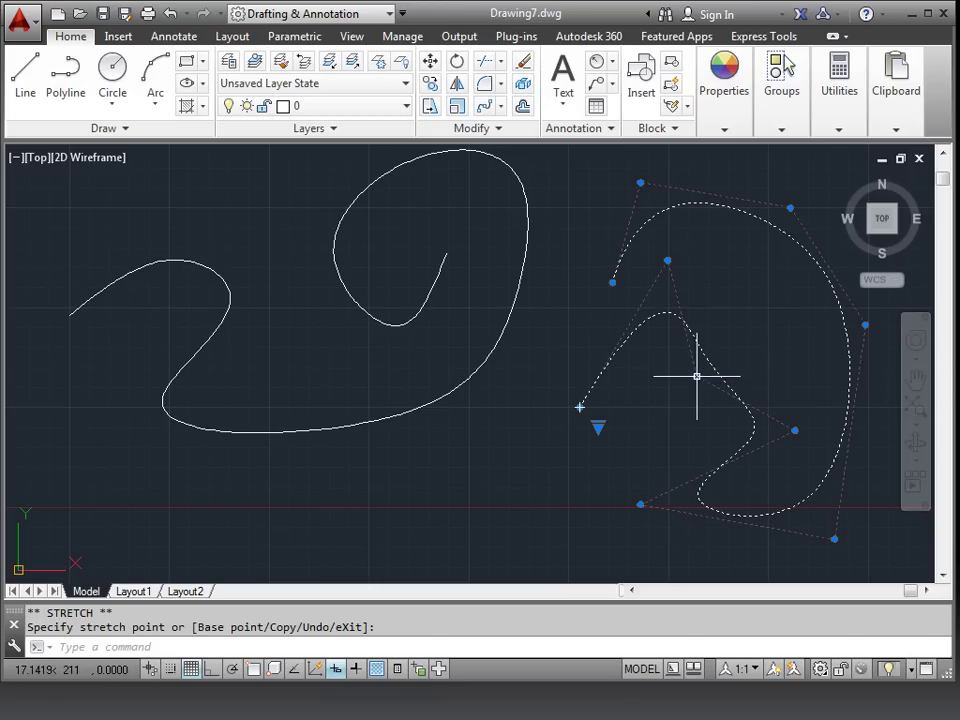
pyautogui.click(790, 207)
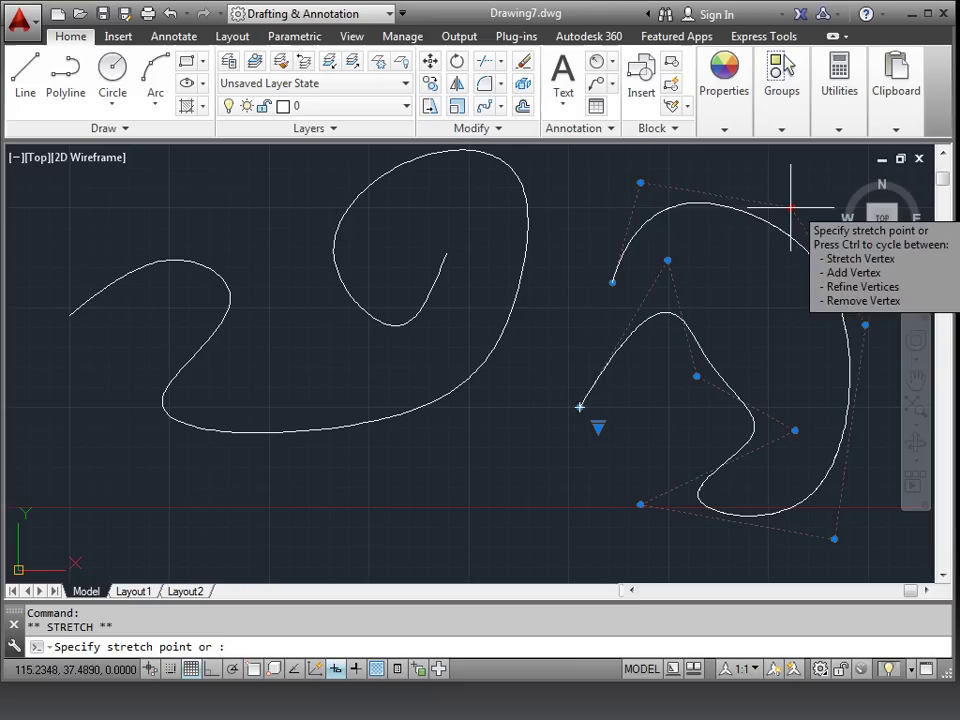
pyautogui.click(748, 263)
pyautogui.click(613, 282)
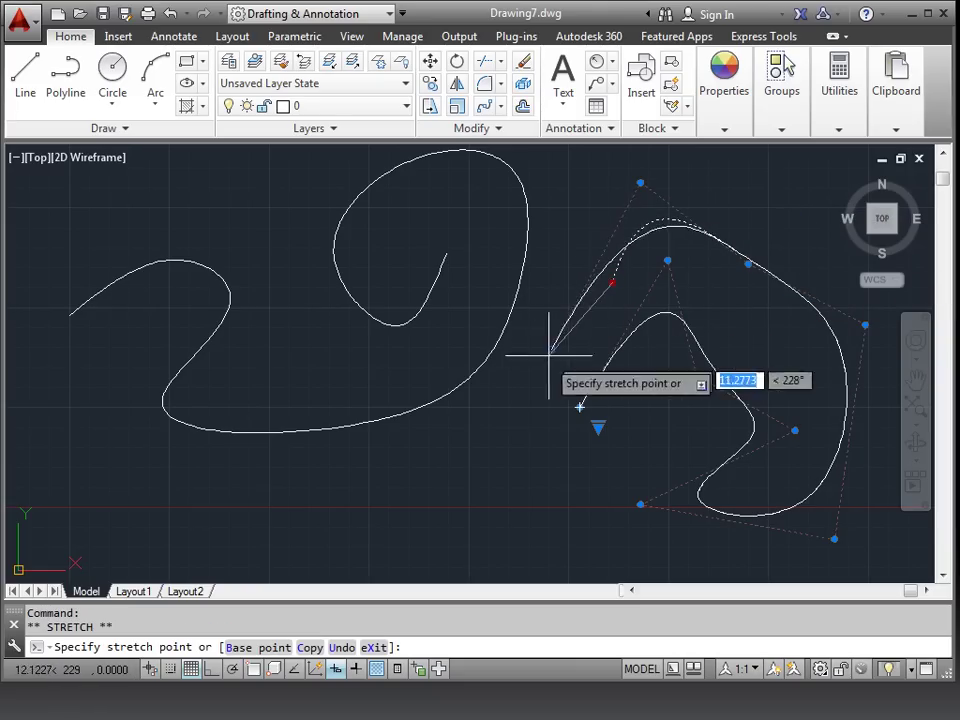
pyautogui.click(508, 413)
# - Switch the right spline to fit points and raise an inner fit point to reshape the hook
pyautogui.moveTo(508, 417)
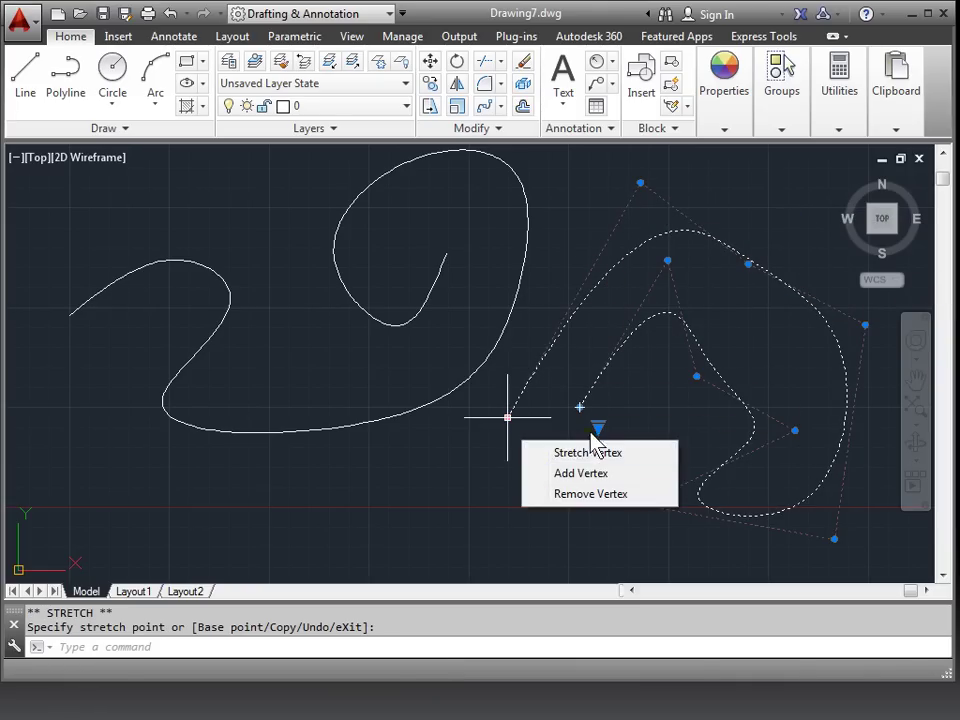
pyautogui.moveTo(599, 429)
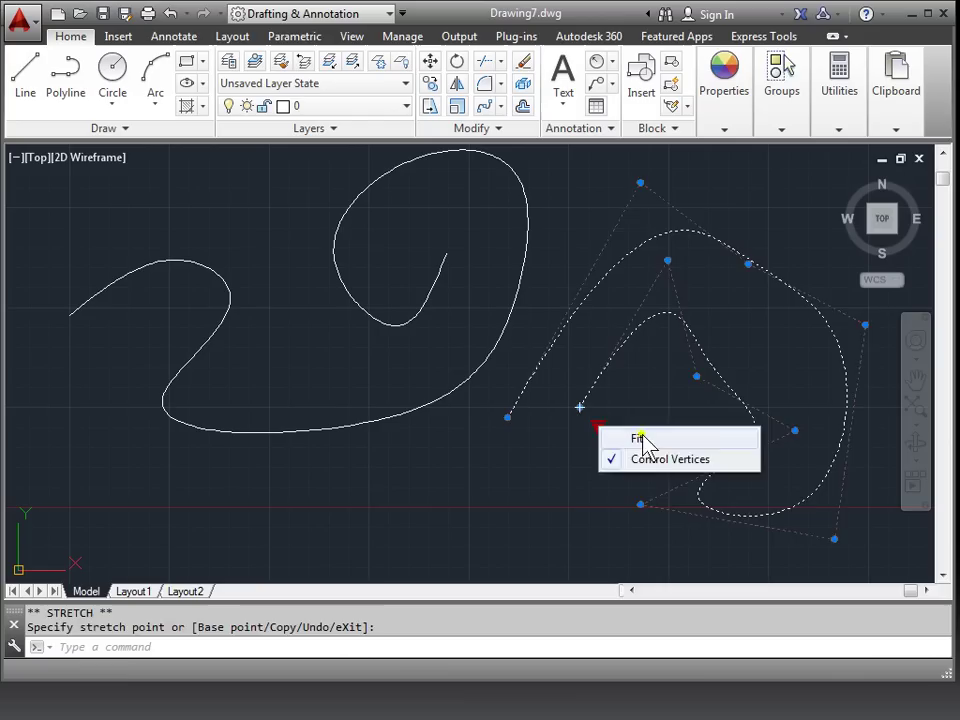
pyautogui.click(641, 437)
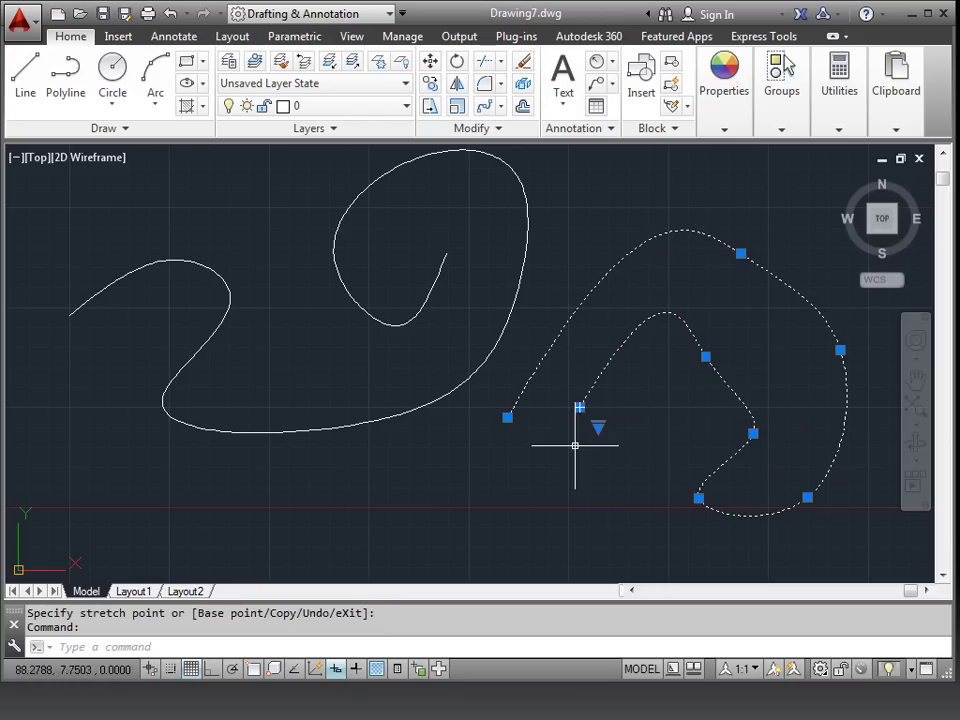
pyautogui.click(753, 433)
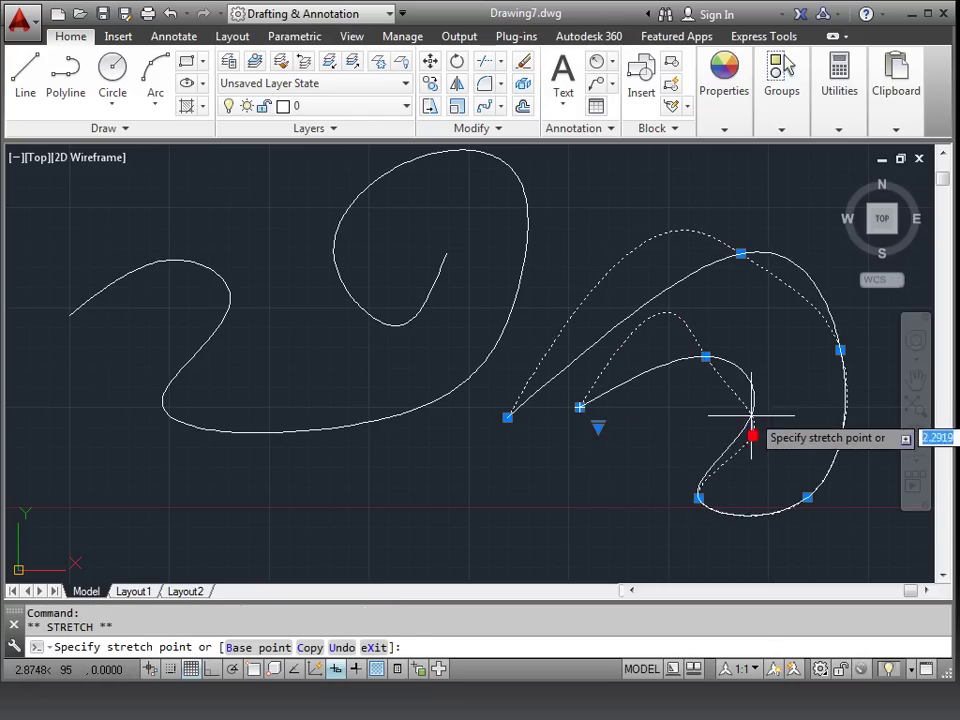
pyautogui.click(748, 396)
# - Pull the top fit point down and left, then display the control vertices
pyautogui.moveTo(748, 397)
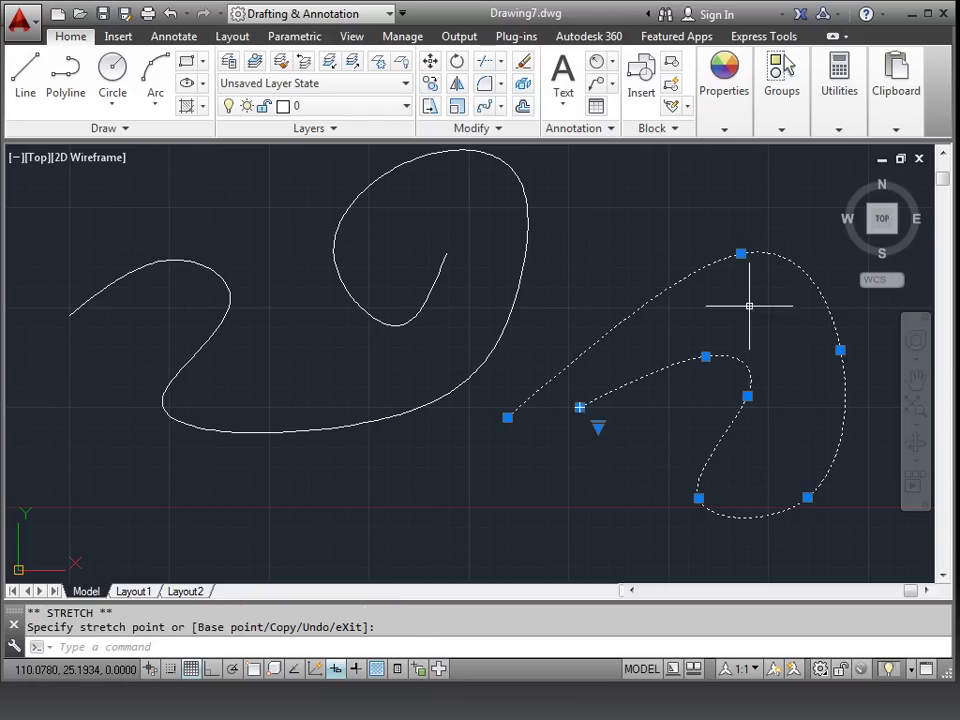
pyautogui.click(740, 253)
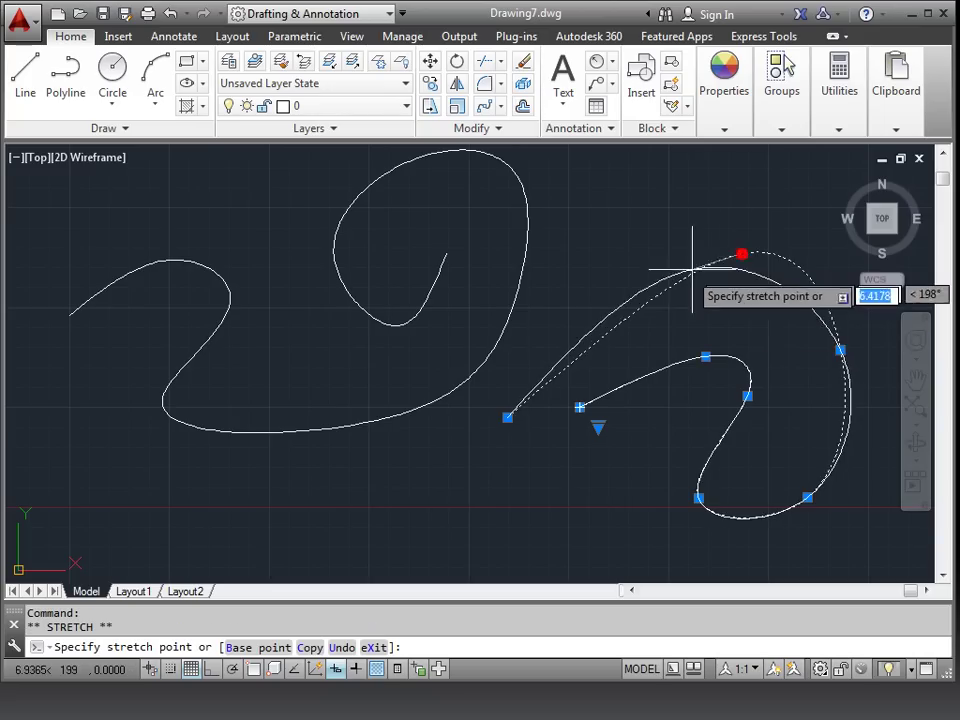
pyautogui.click(644, 296)
pyautogui.moveTo(645, 300)
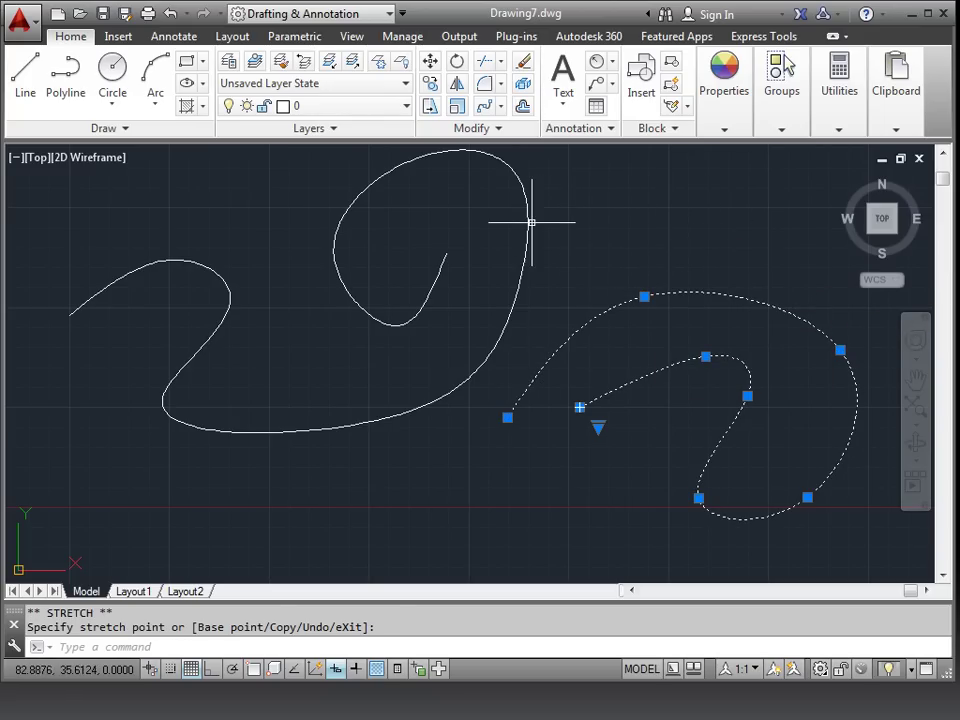
pyautogui.moveTo(600, 426)
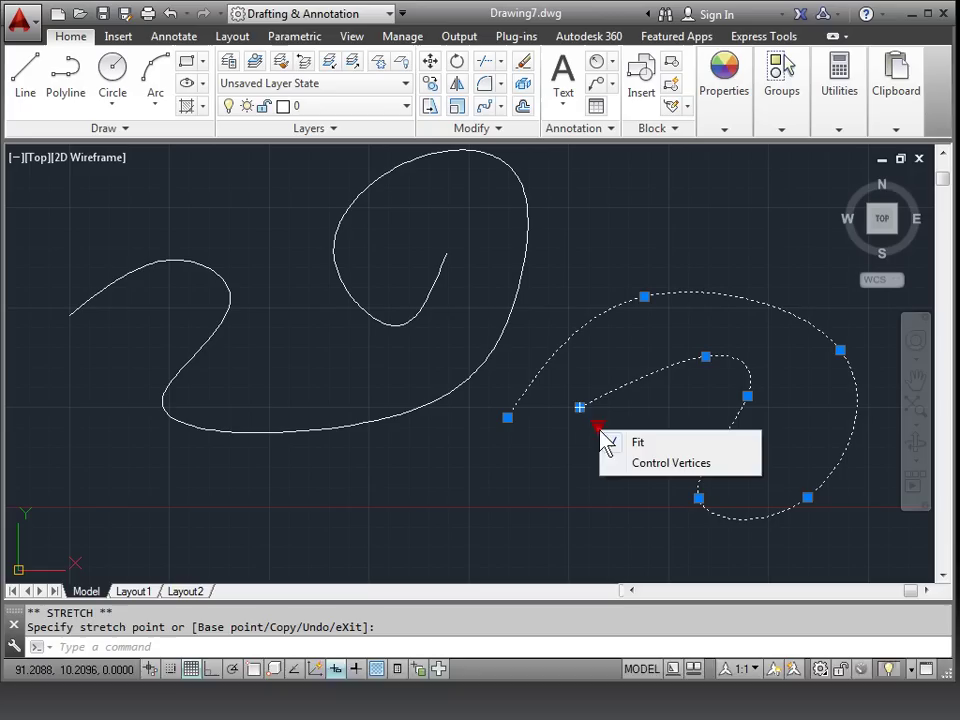
pyautogui.click(640, 459)
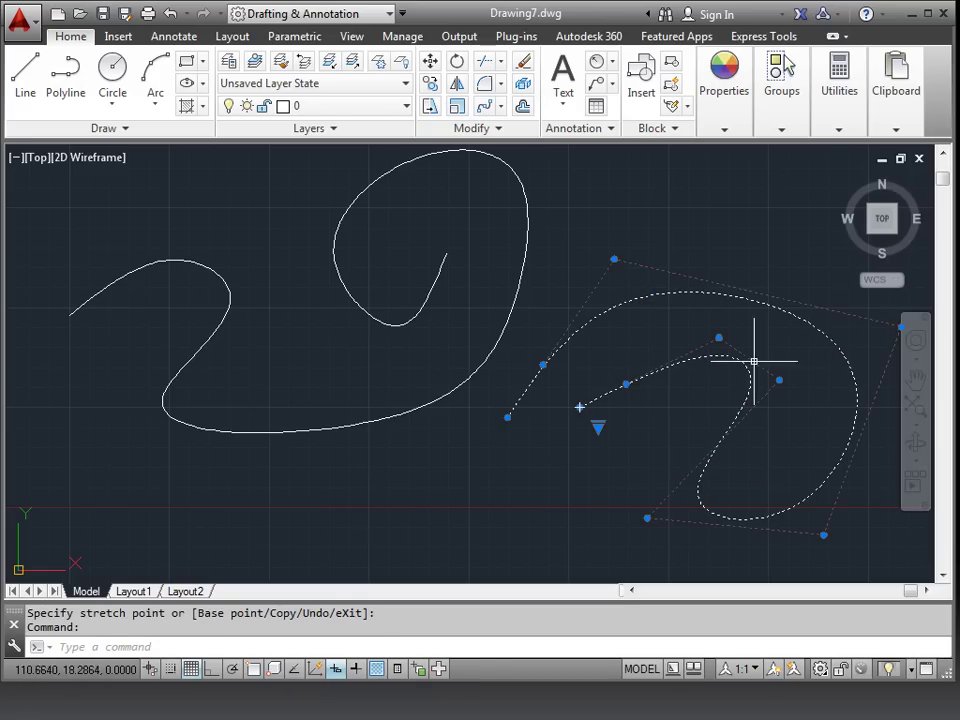
# - Lower a right-spline control vertex, pull the left spline's inner end down, then deselect both
pyautogui.click(779, 380)
pyautogui.click(759, 426)
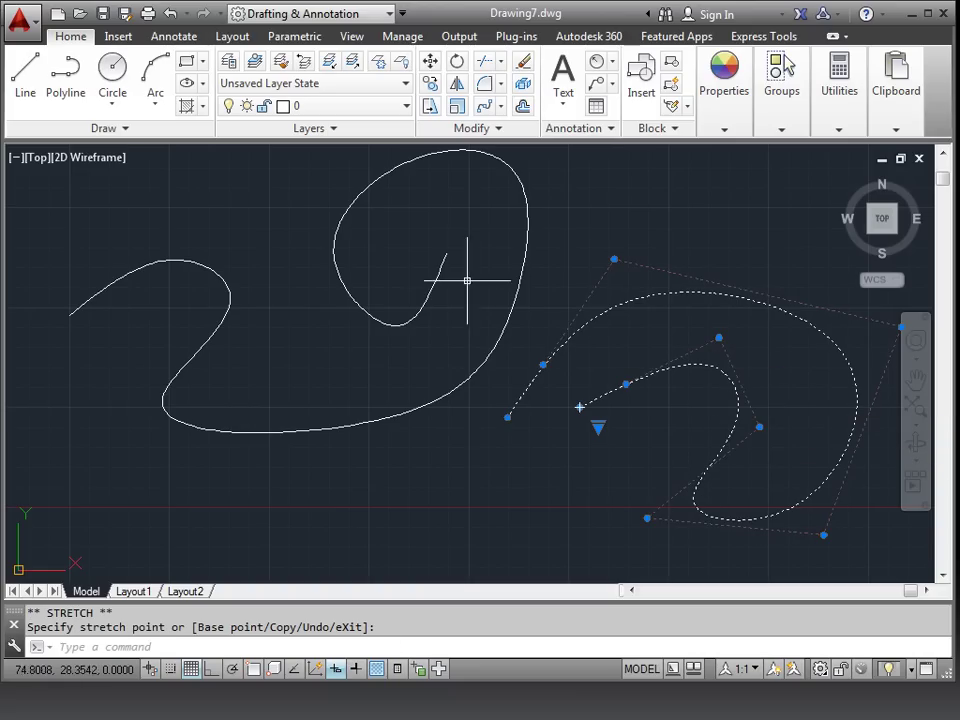
pyautogui.click(435, 275)
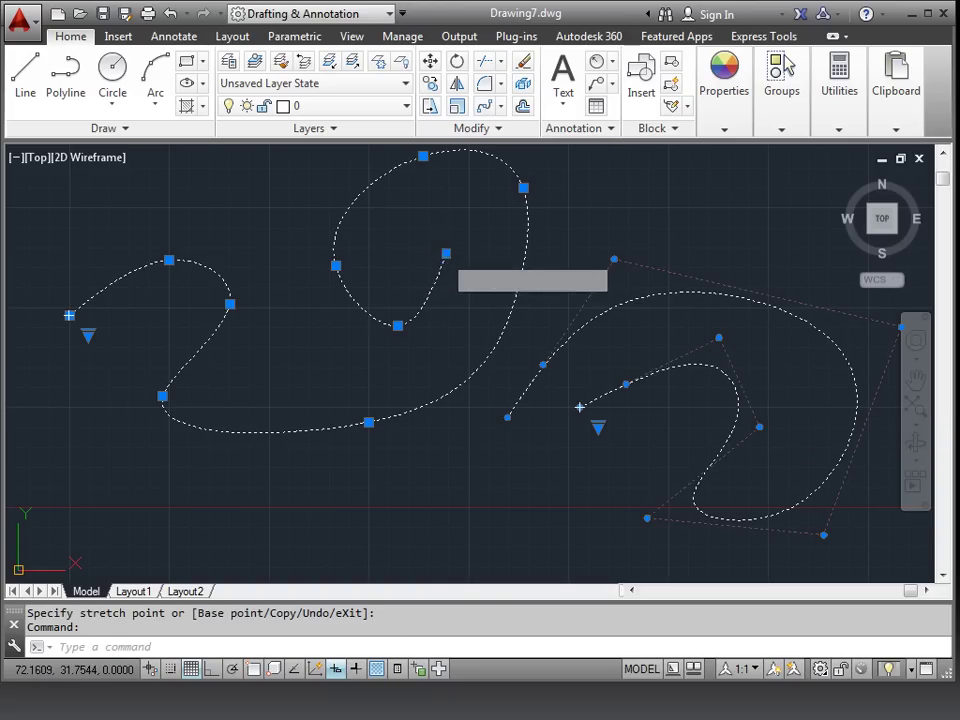
pyautogui.click(445, 253)
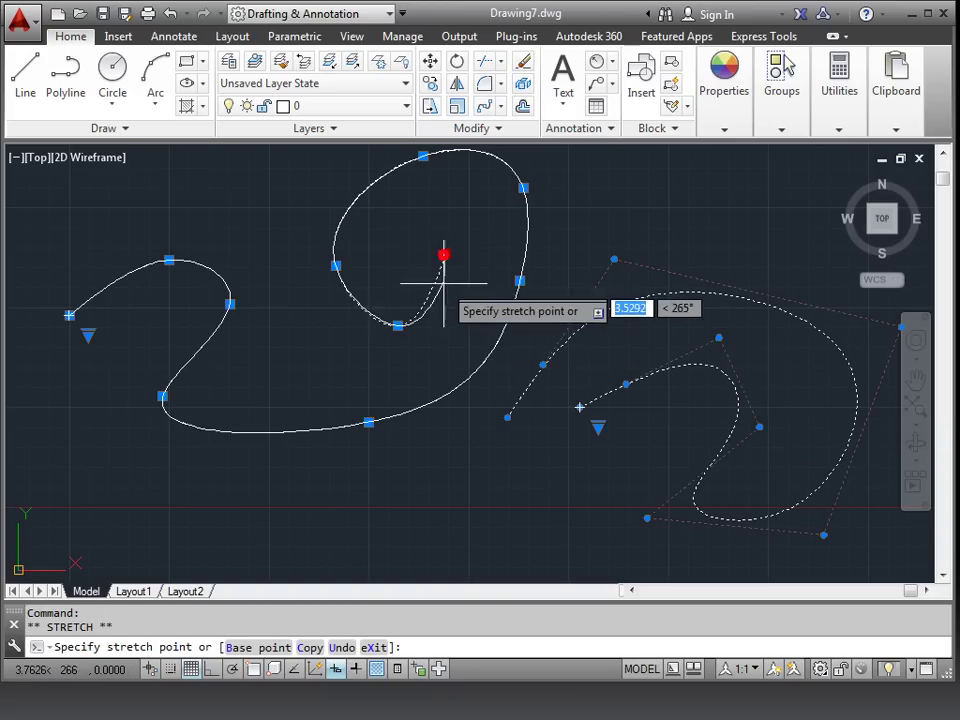
pyautogui.click(453, 336)
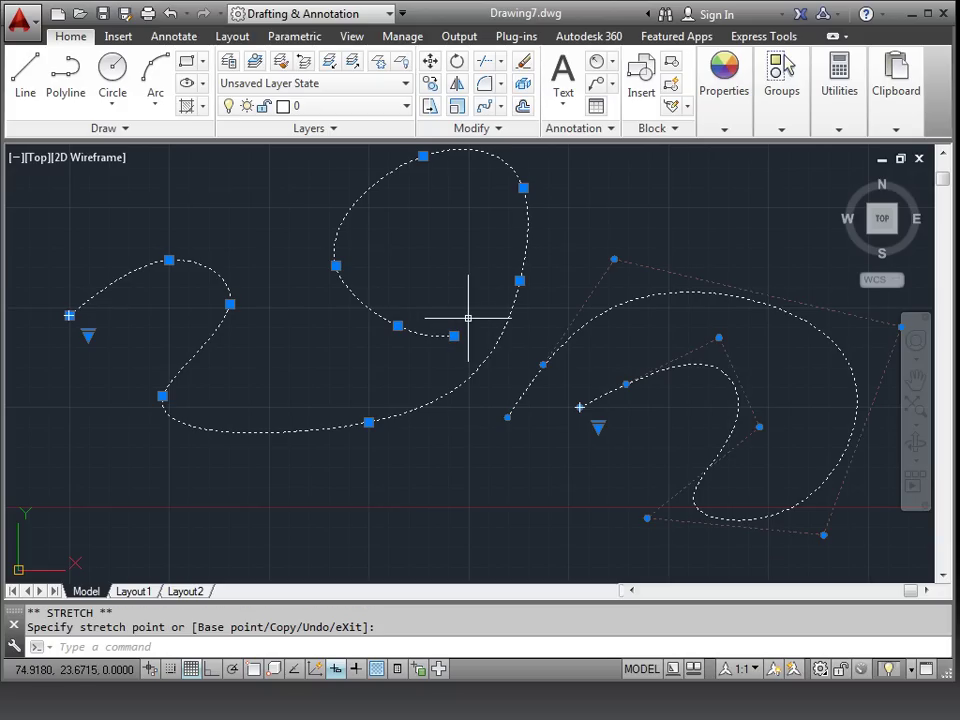
pyautogui.press('Escape')
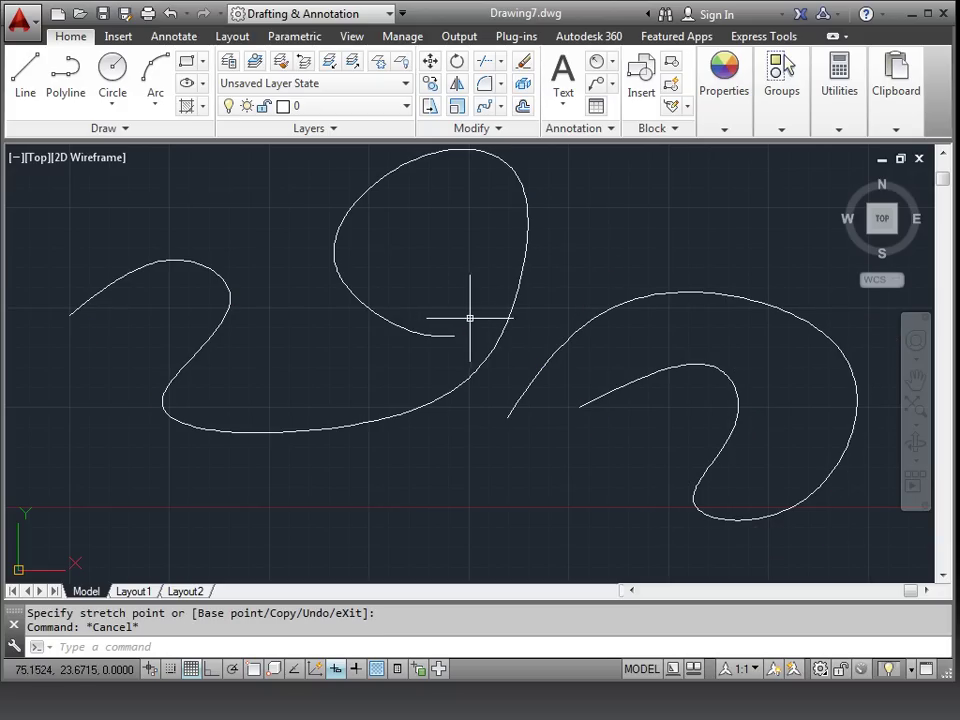
# - Convert the left spline to a polyline via SPLINEEDIT at precision 10
pyautogui.doubleClick(519, 280)
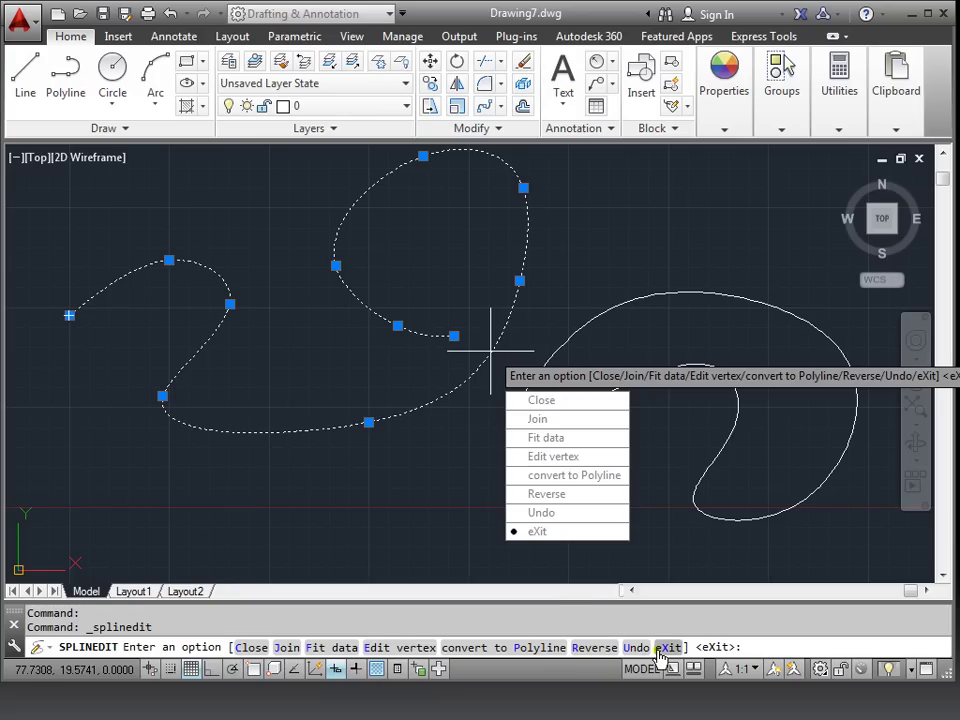
pyautogui.click(503, 648)
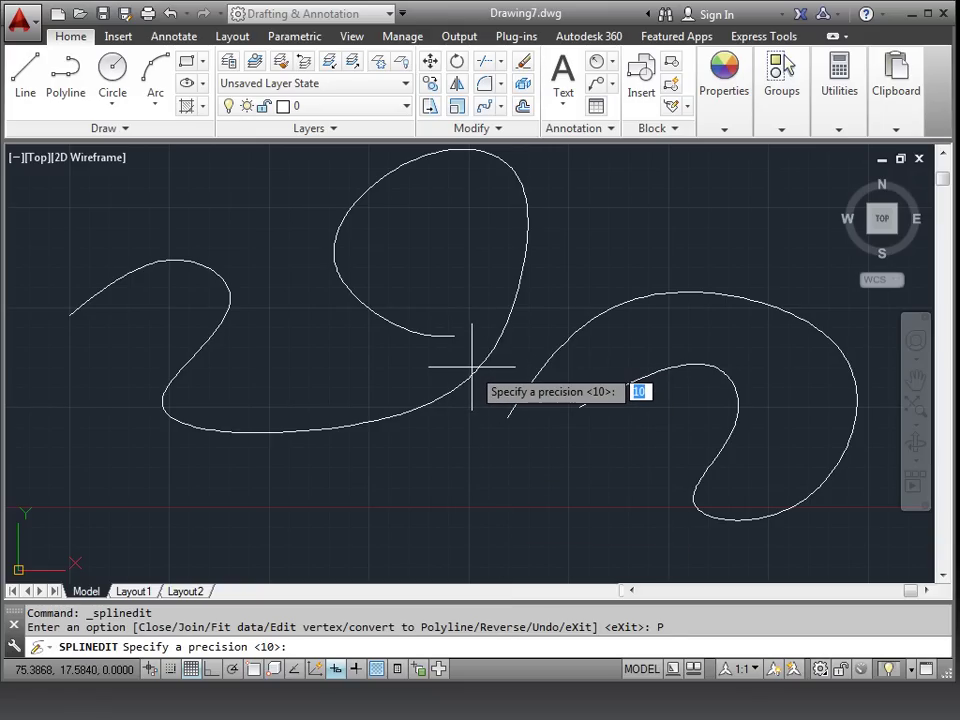
pyautogui.press('Return')
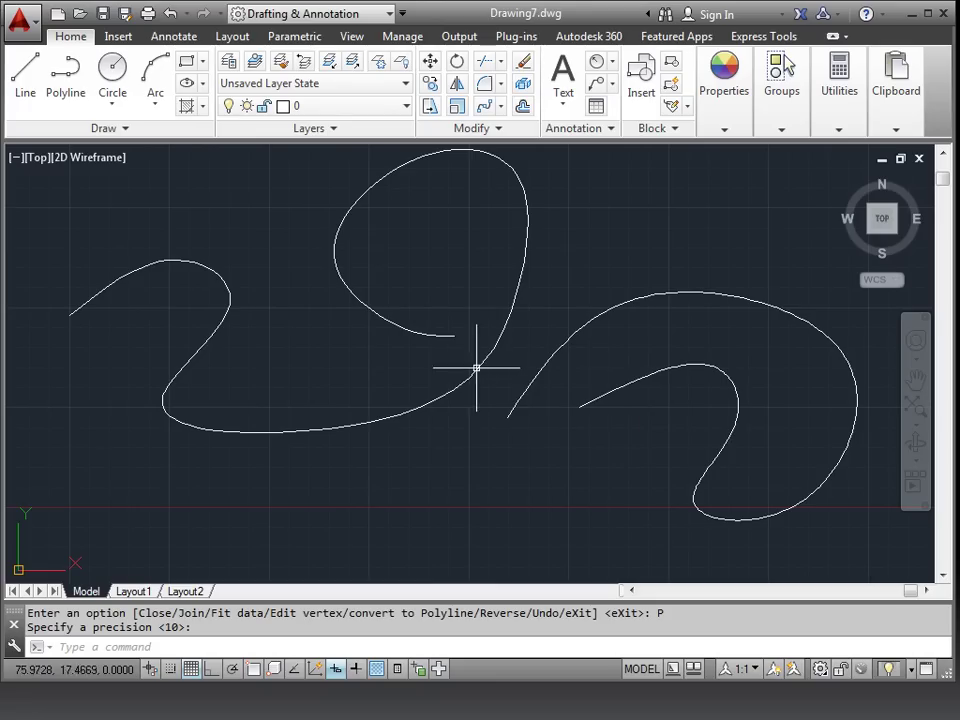
# - Zoom to the polyline's top arc and drag two vertices into a sharp peak and dip
pyautogui.click(434, 402)
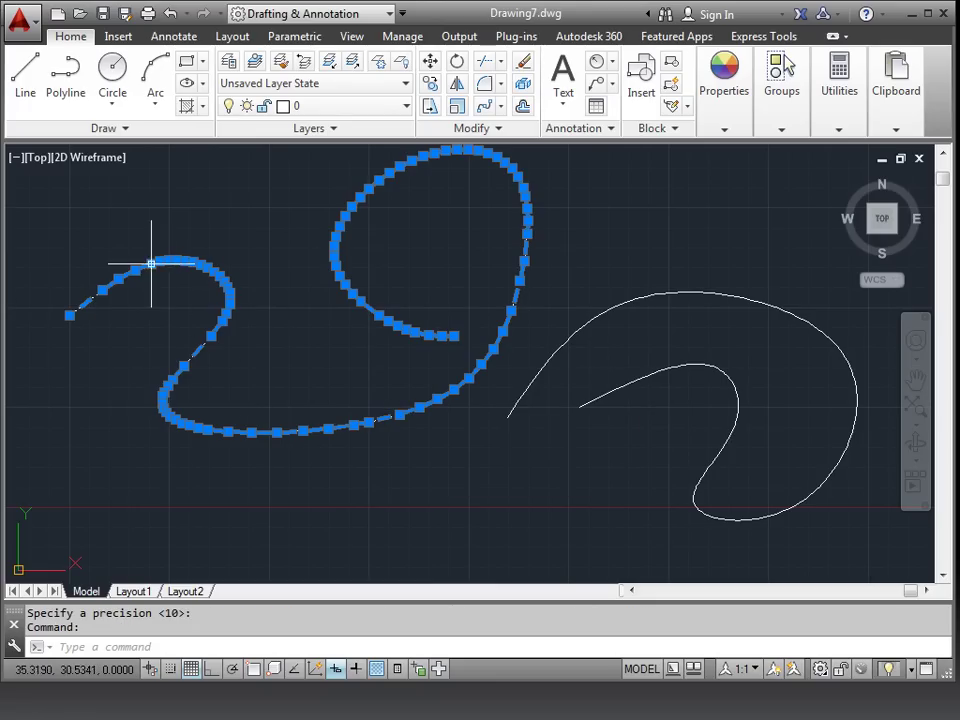
pyautogui.scroll(6, 201, 257)
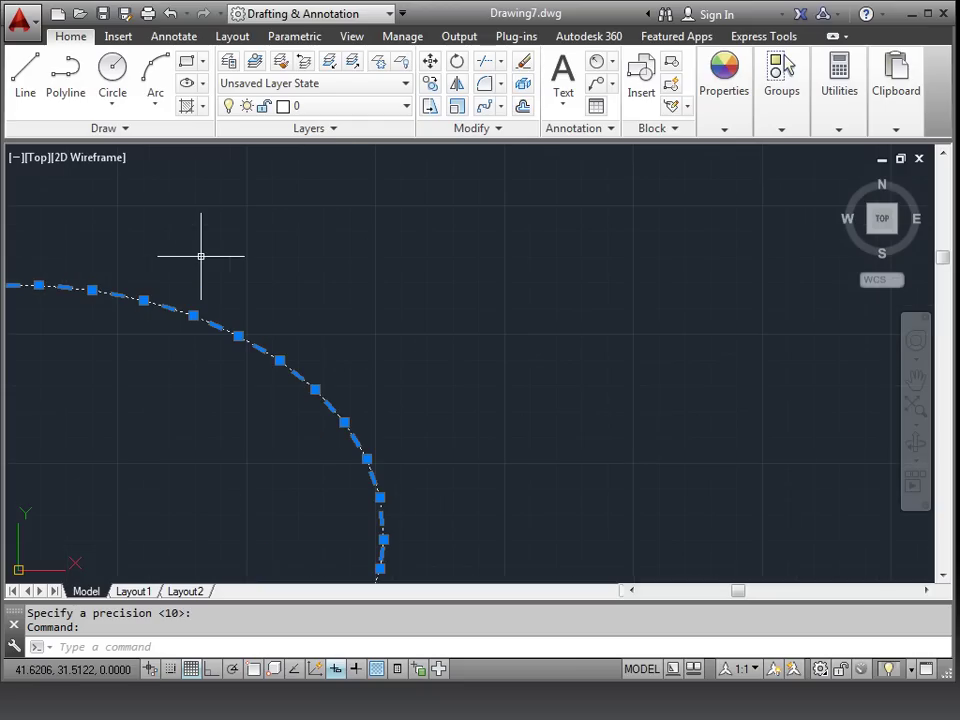
pyautogui.moveTo(201, 257); pyautogui.dragTo(474, 265, button='middle')
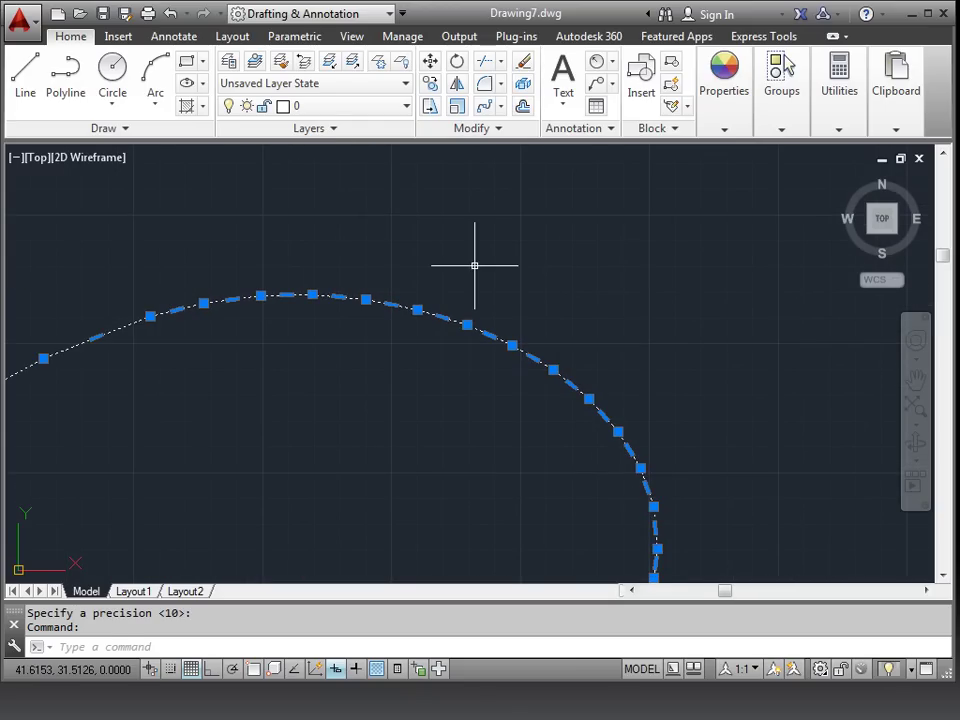
pyautogui.press('Escape')
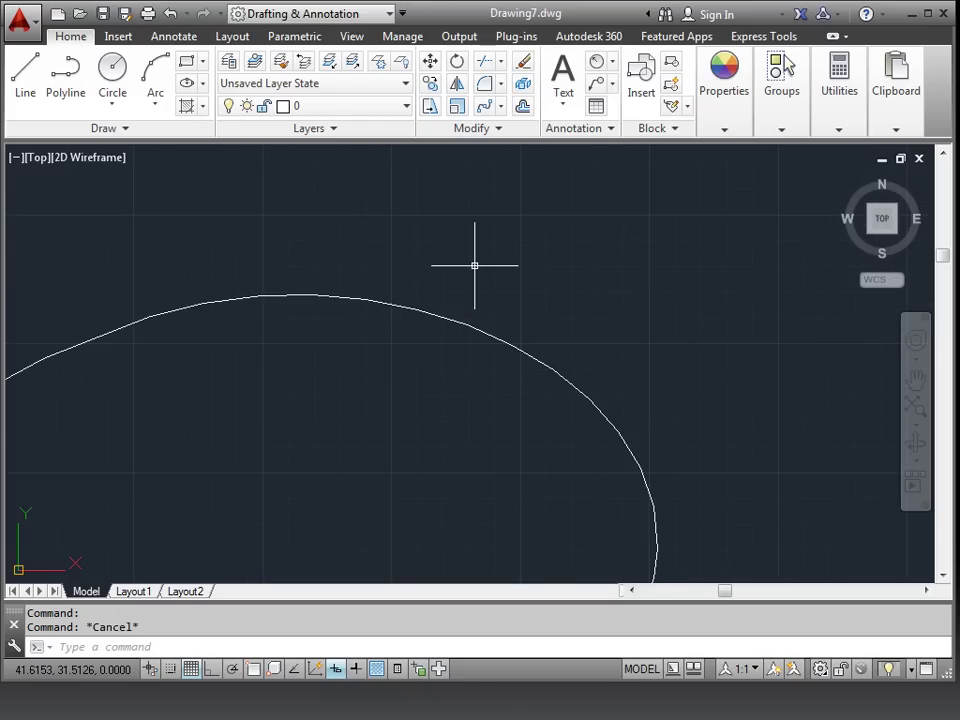
pyautogui.click(492, 329)
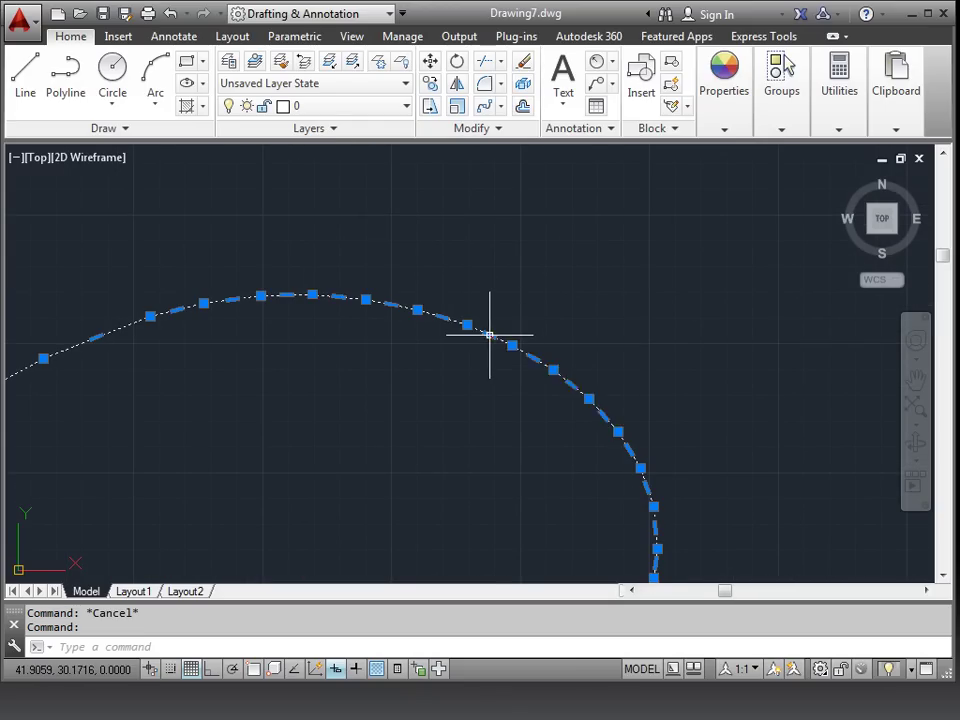
pyautogui.click(367, 301)
pyautogui.click(373, 225)
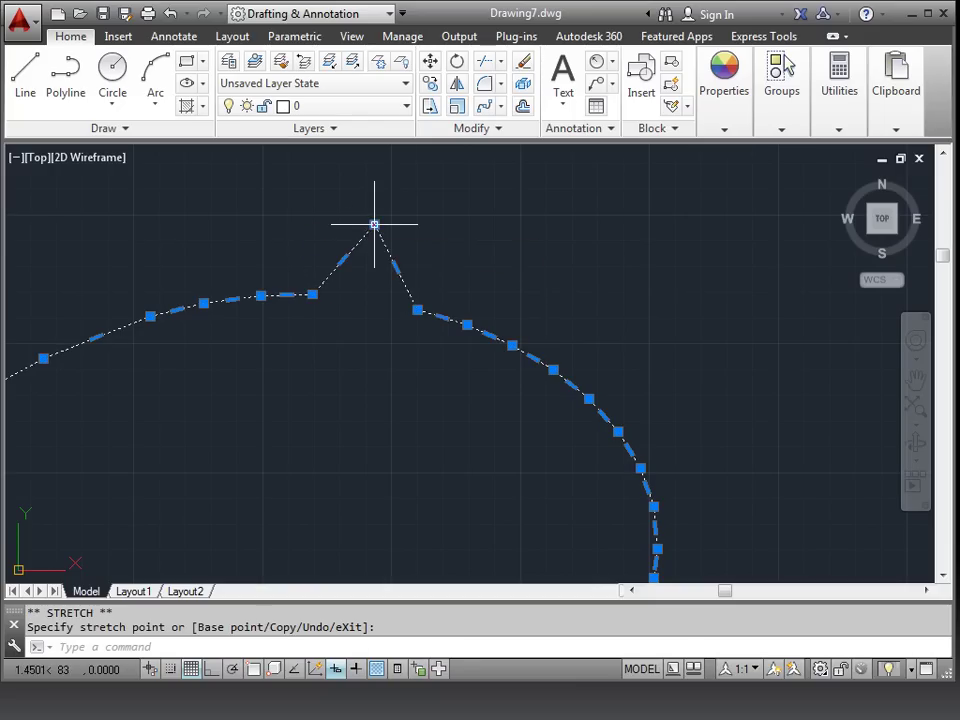
pyautogui.click(467, 325)
pyautogui.click(405, 433)
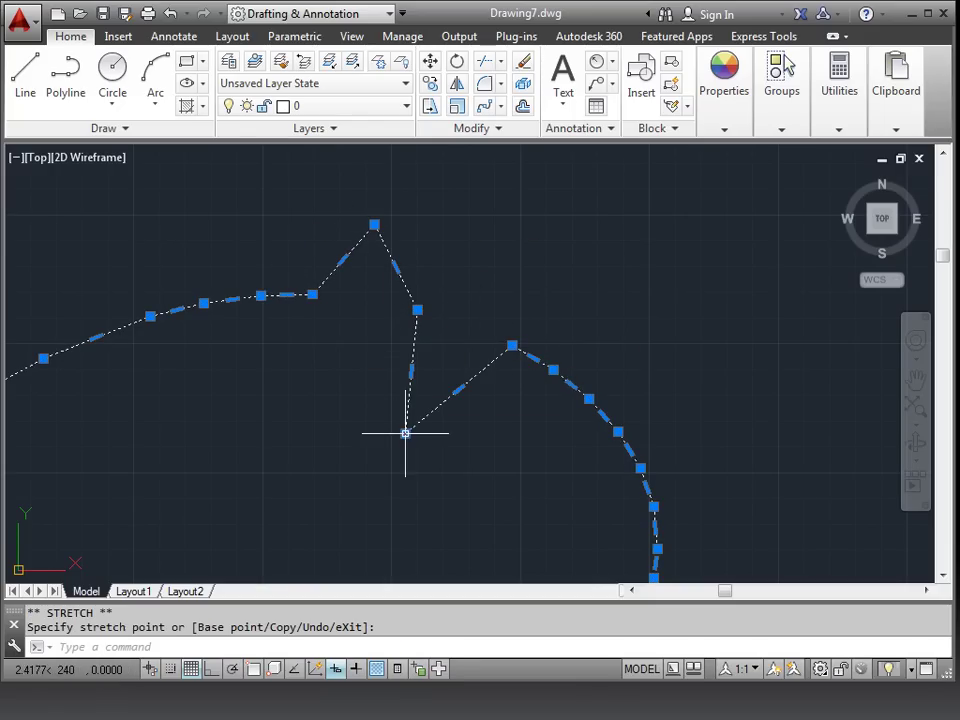
# - Drag two more vertices out into peaks, then zoom out and deselect the polyline
pyautogui.click(553, 370)
pyautogui.click(562, 238)
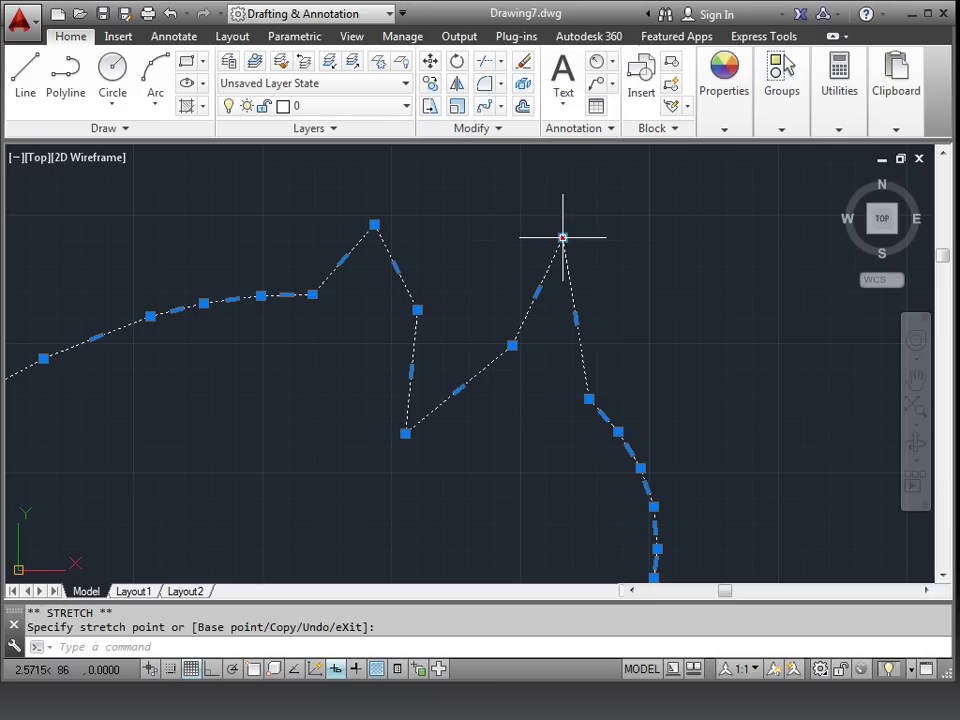
pyautogui.click(618, 432)
pyautogui.click(804, 349)
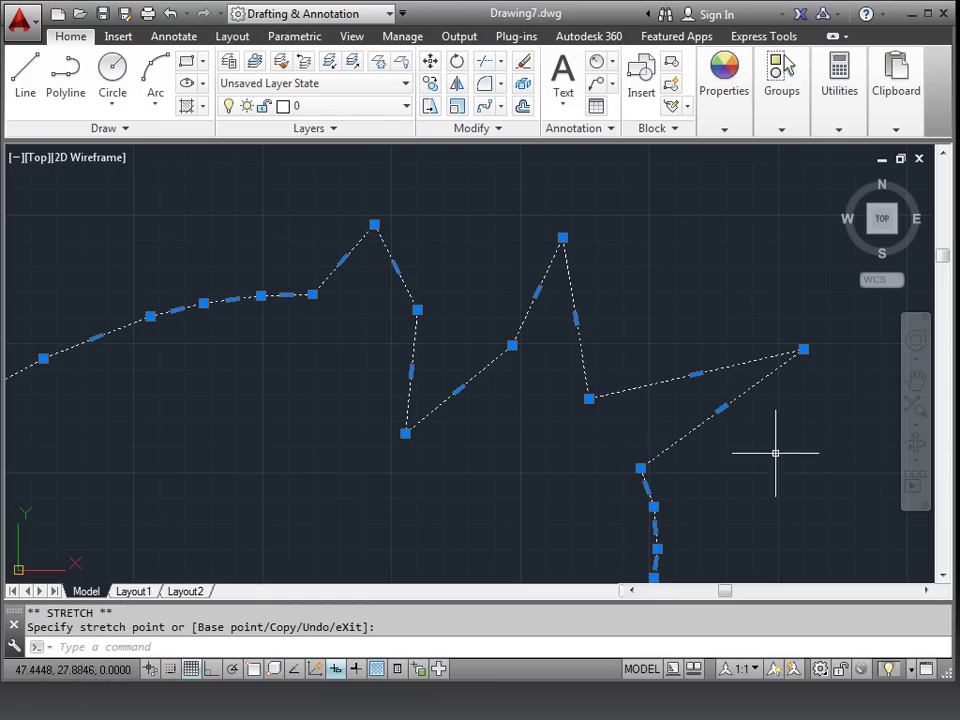
pyautogui.scroll(-5, 771, 452)
pyautogui.moveTo(810, 489)
pyautogui.mouseDown(button='middle')
pyautogui.moveTo(470, 371)
pyautogui.moveTo(313, 332)
pyautogui.mouseUp(button='middle')
pyautogui.scroll(-2, 316, 331)
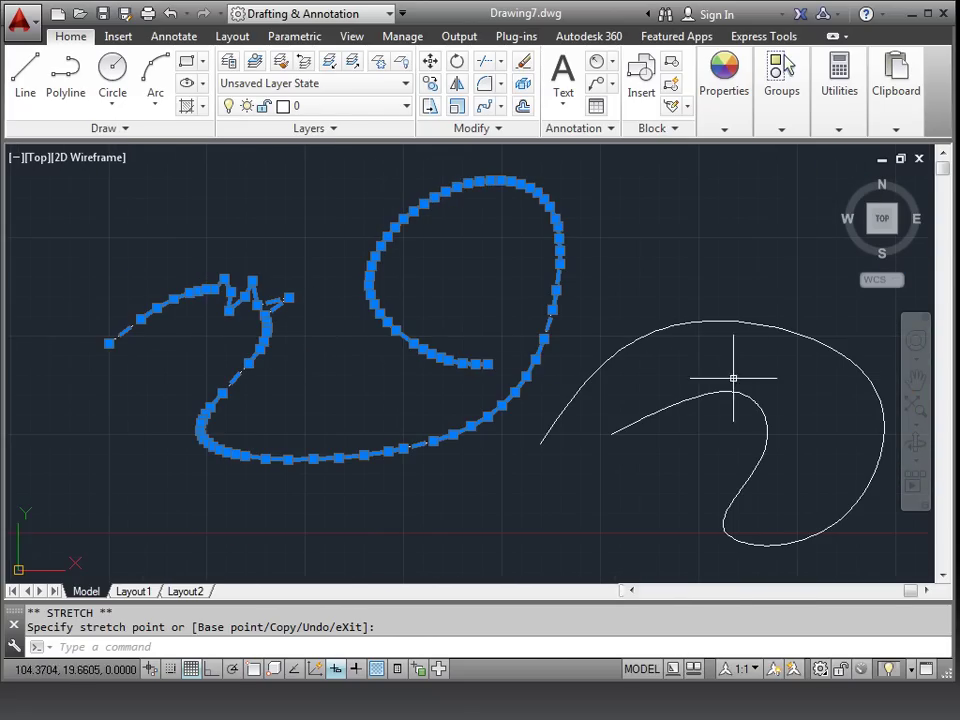
pyautogui.moveTo(778, 388); pyautogui.dragTo(673, 369, button='middle')
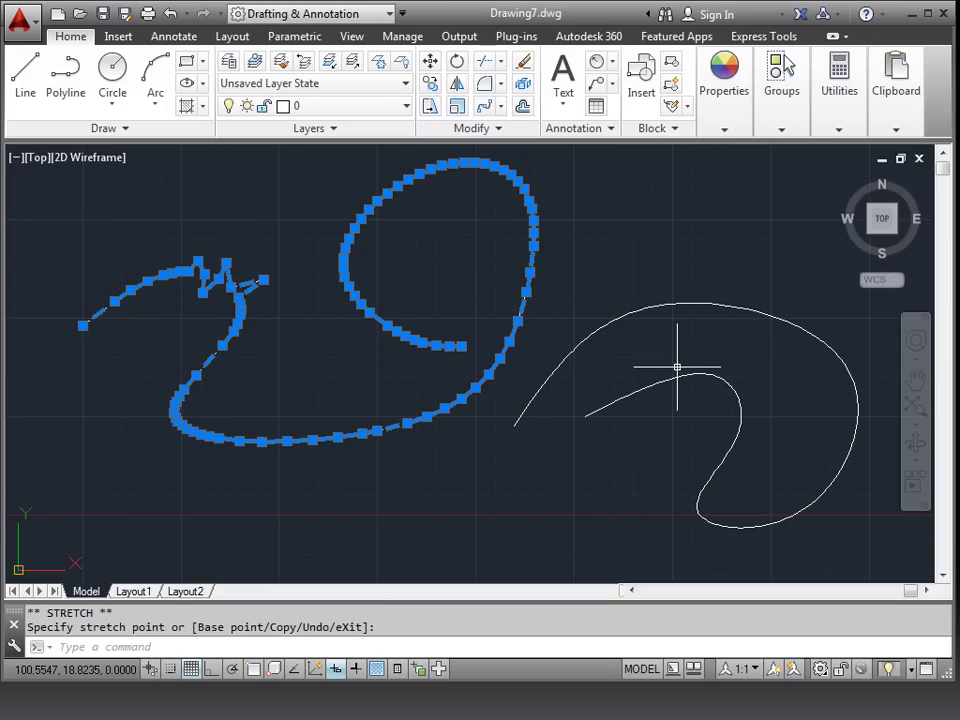
pyautogui.press('Escape')
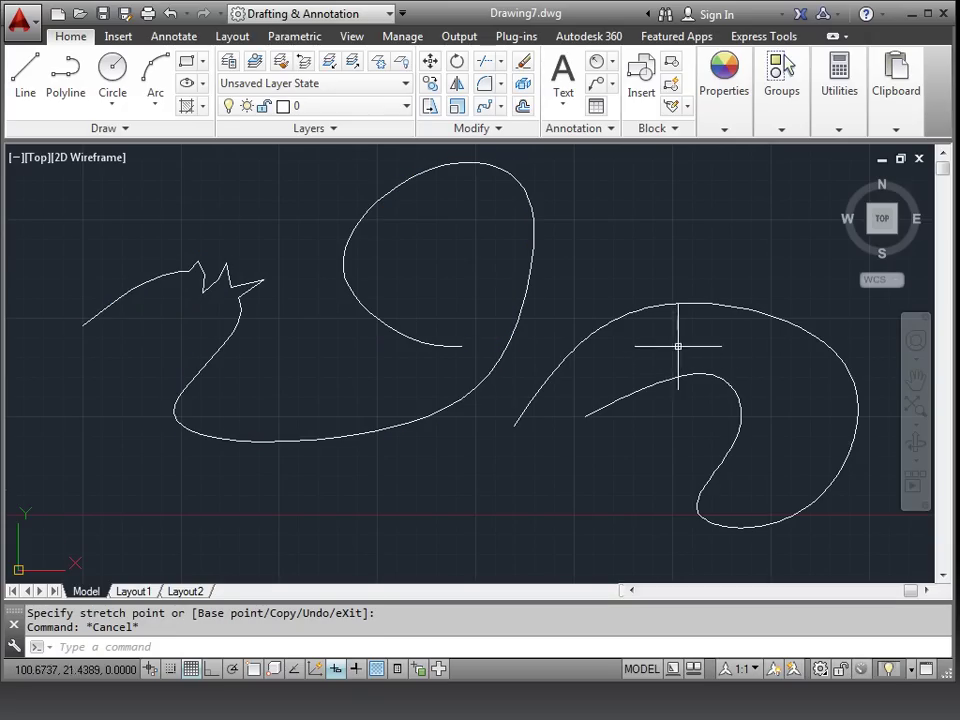
# - Select the right-hand spline, show its Fit grips, and start editing it
pyautogui.click(689, 303)
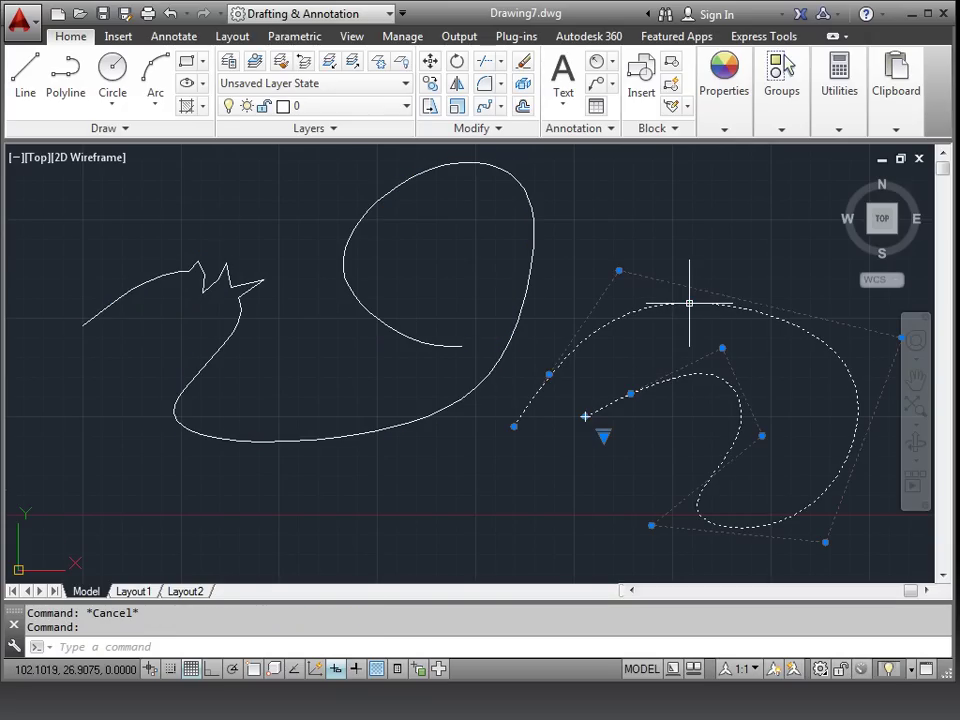
pyautogui.moveTo(605, 438)
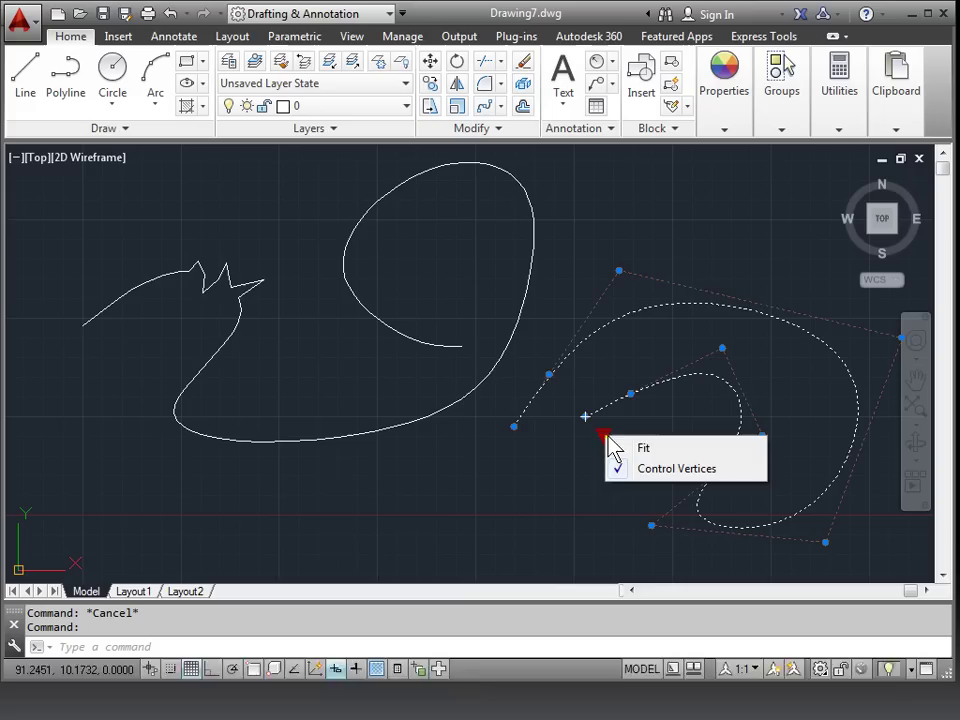
pyautogui.click(645, 448)
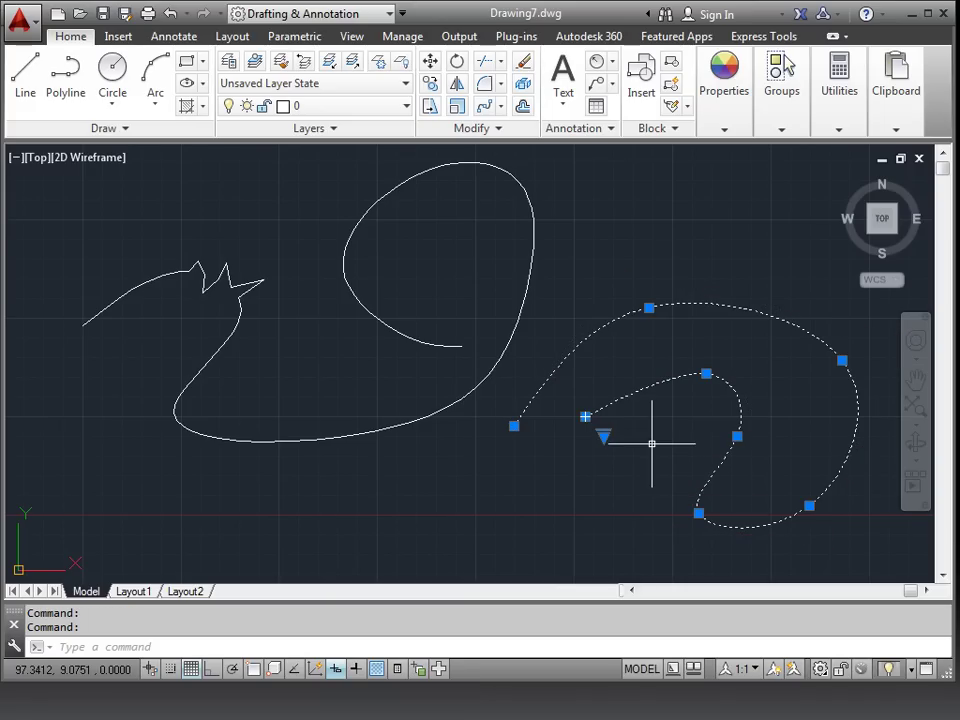
pyautogui.doubleClick(647, 388)
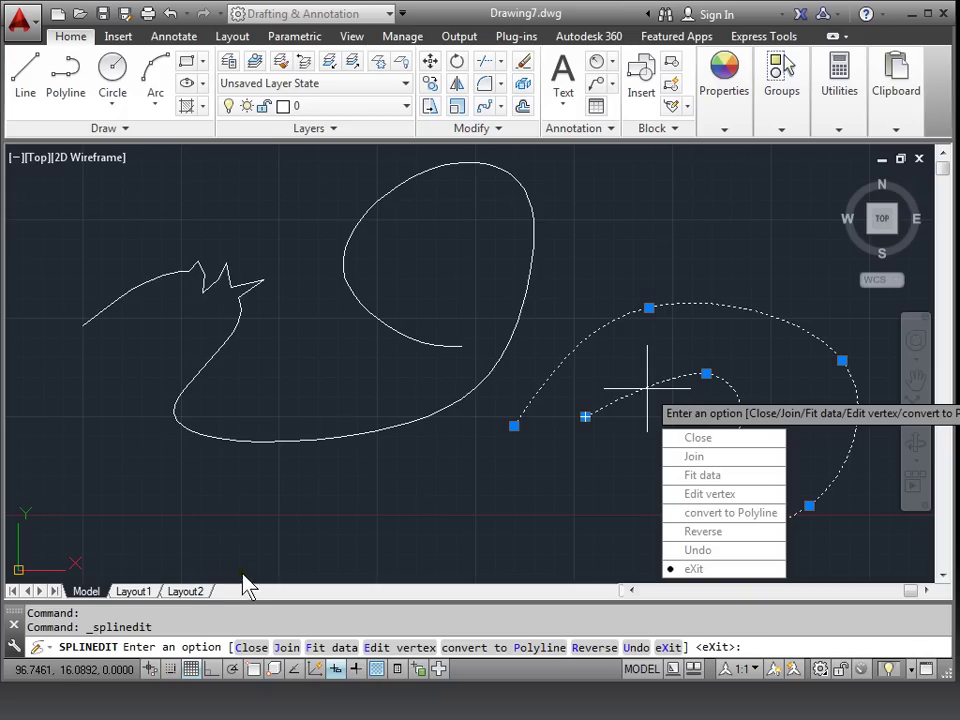
# - Add kinks at the outer curve's top, right side, upper left and the inner arc, then exit
pyautogui.click(331, 648)
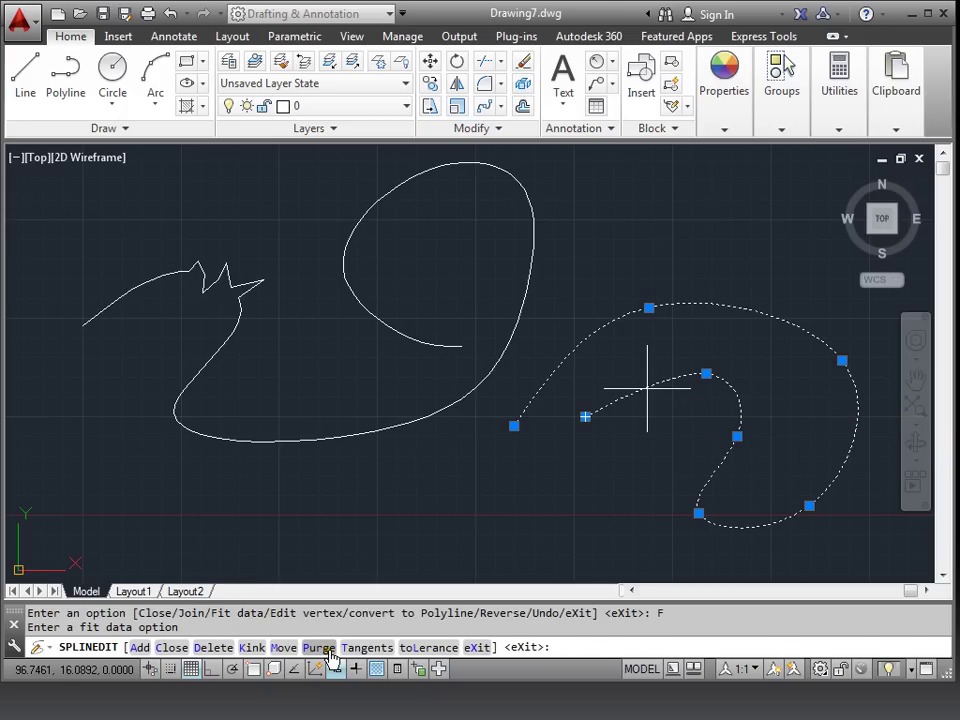
pyautogui.click(252, 647)
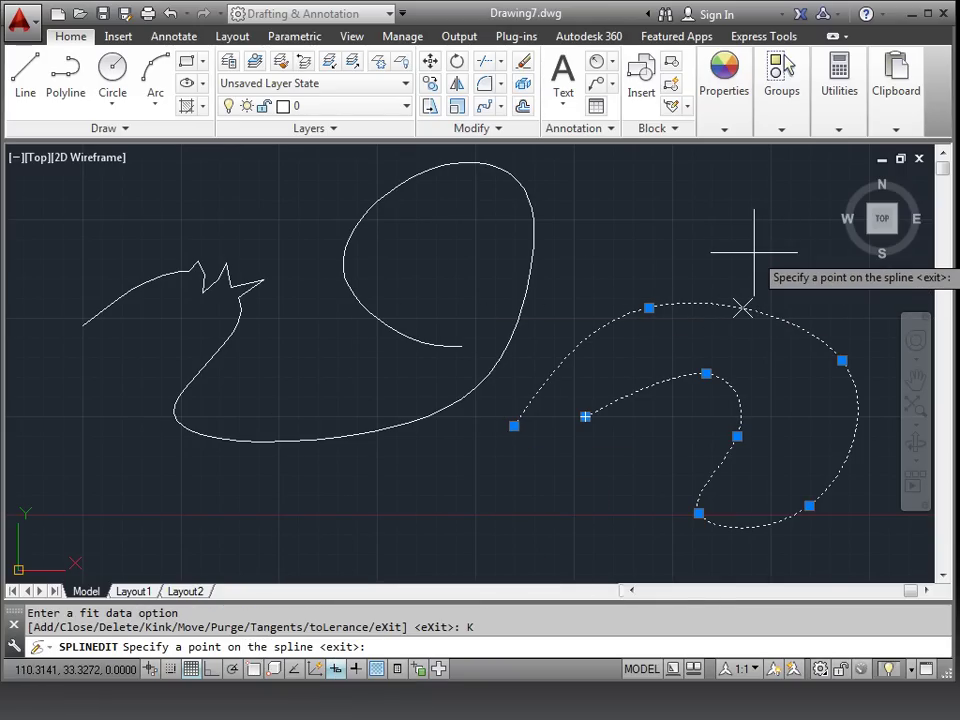
pyautogui.click(743, 308)
pyautogui.click(848, 453)
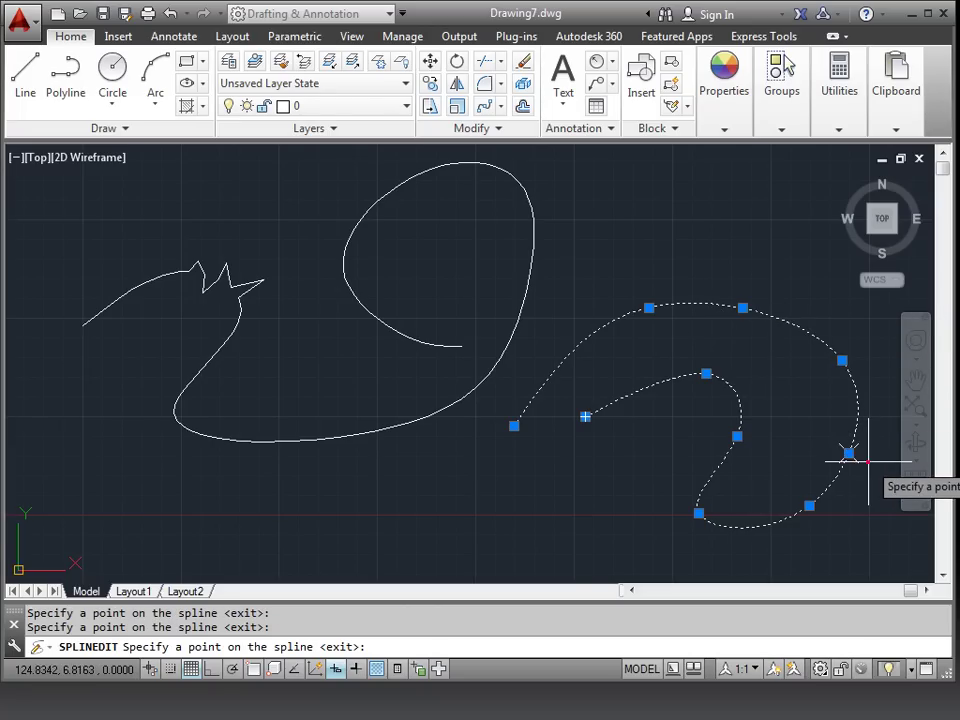
pyautogui.click(653, 384)
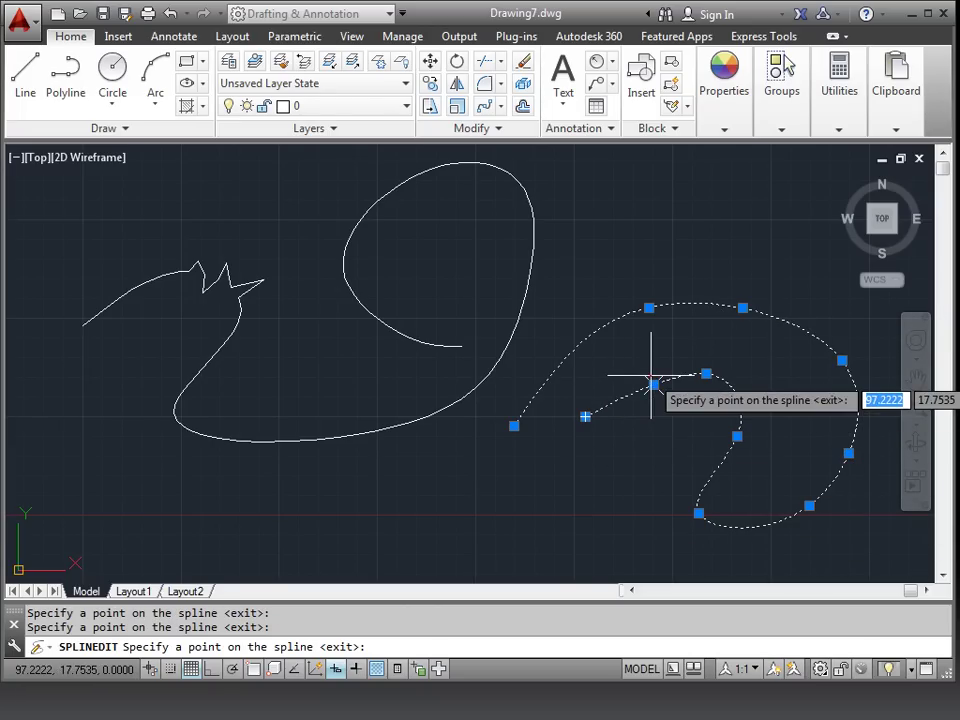
pyautogui.click(573, 350)
pyautogui.press('Return')
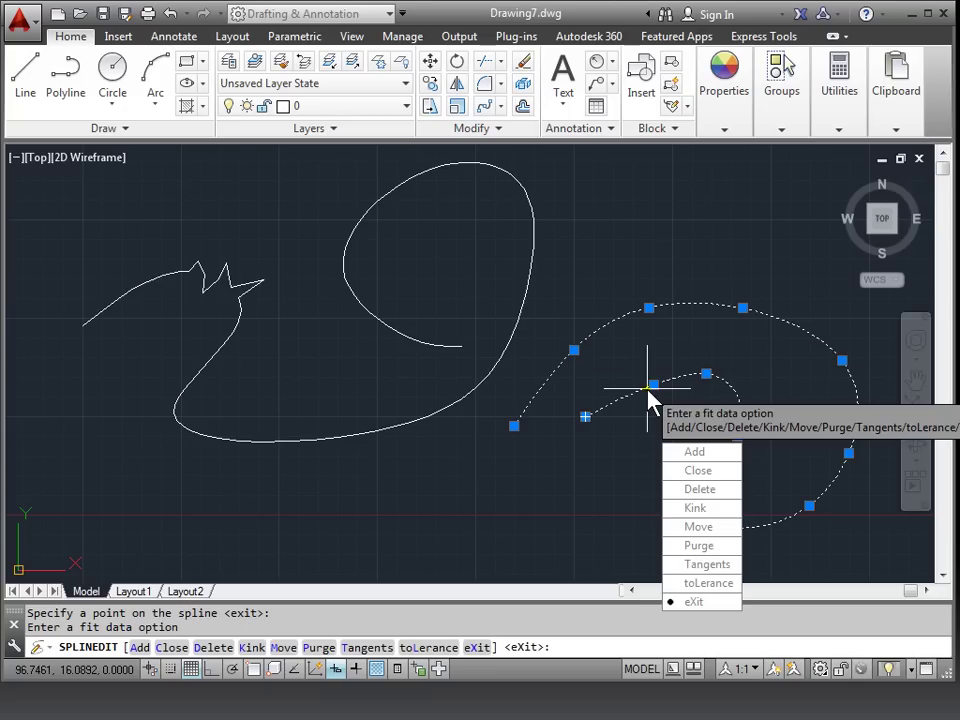
pyautogui.press('Return')
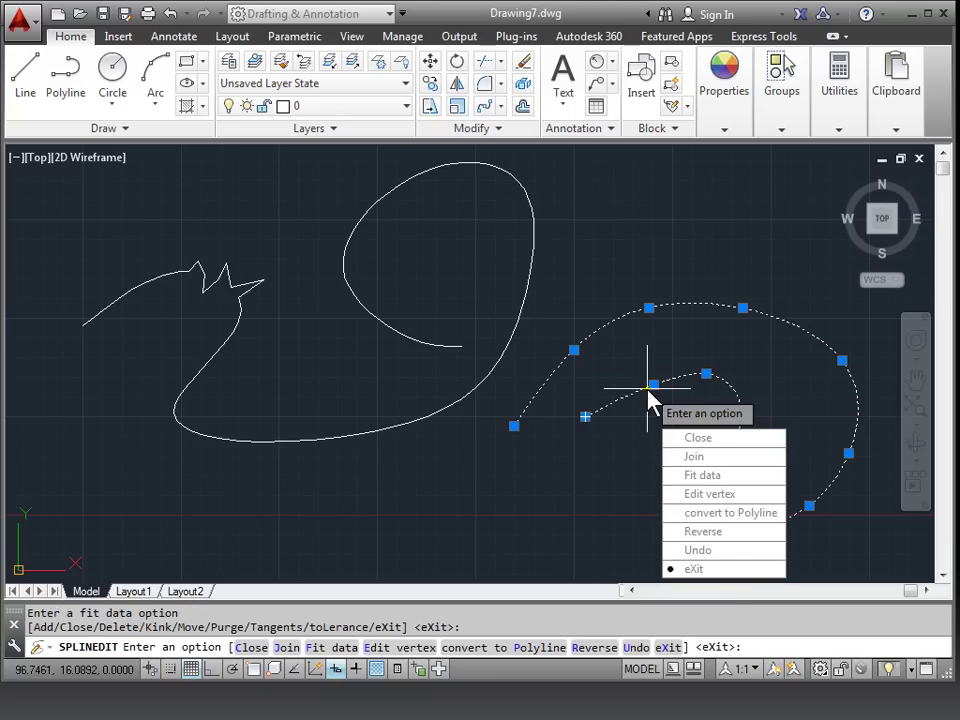
pyautogui.click(718, 569)
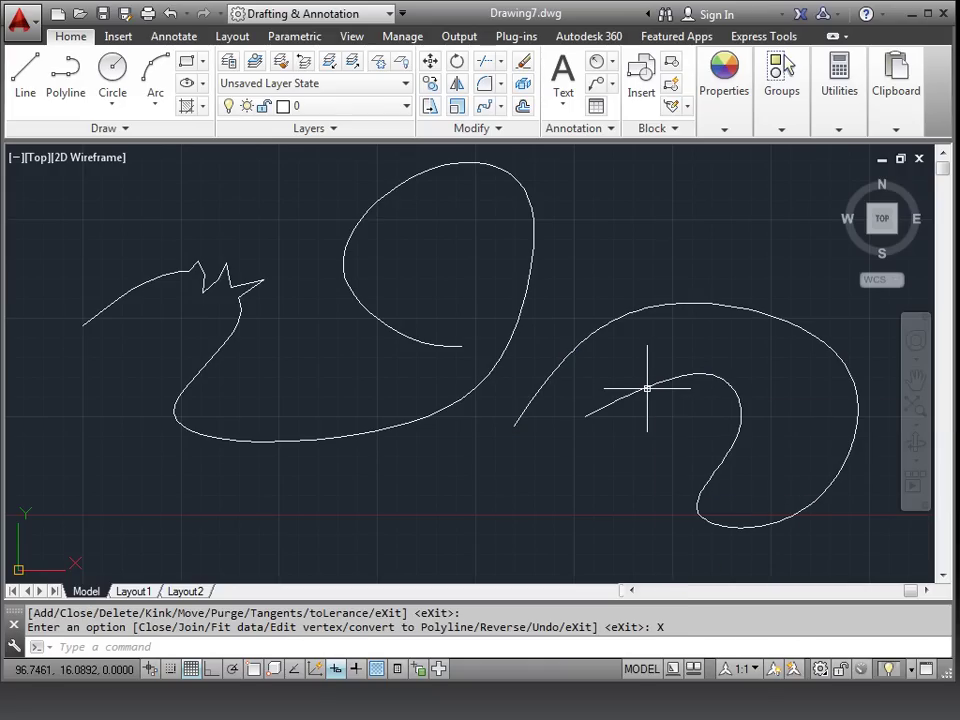
# - Drag the right spline's top fit point up-right and its neighbour up-left, heightening the arc
pyautogui.click(740, 399)
pyautogui.click(744, 308)
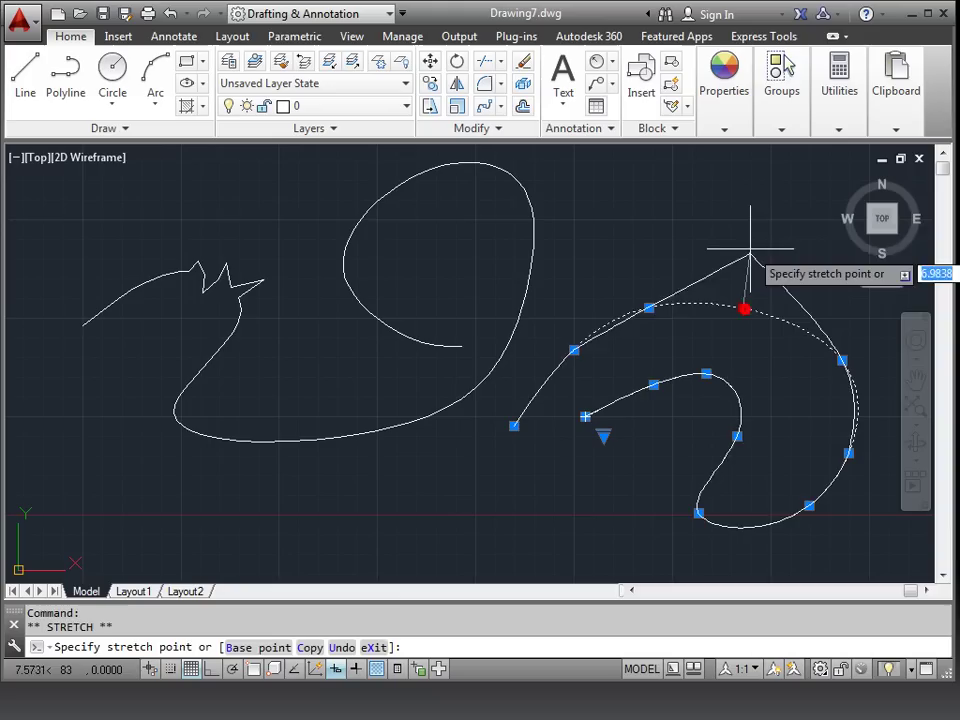
pyautogui.click(750, 223)
pyautogui.click(649, 308)
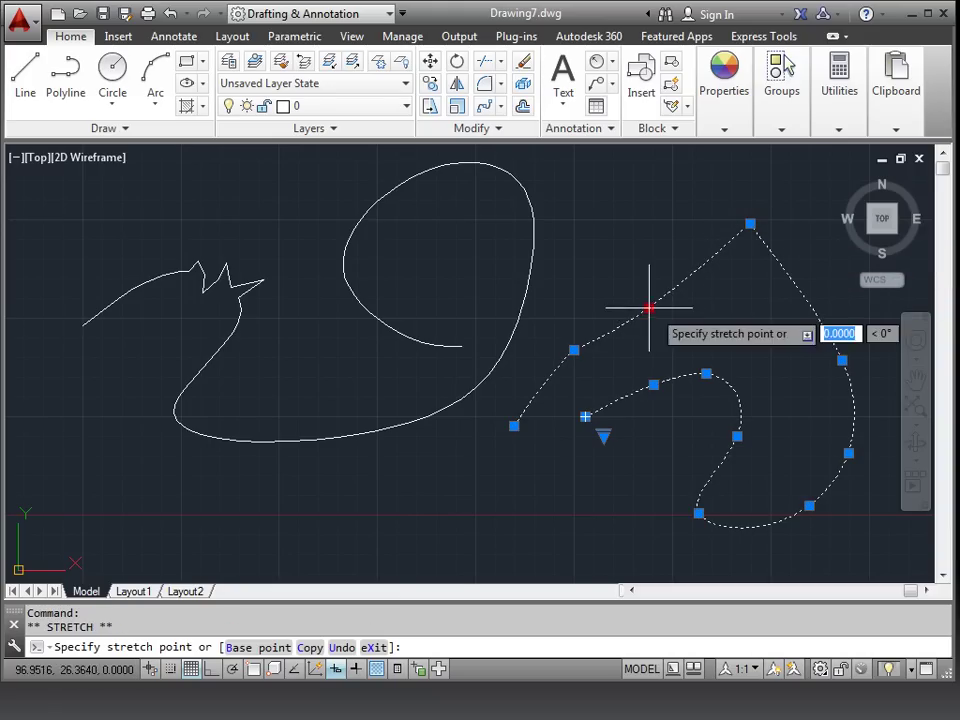
pyautogui.click(619, 230)
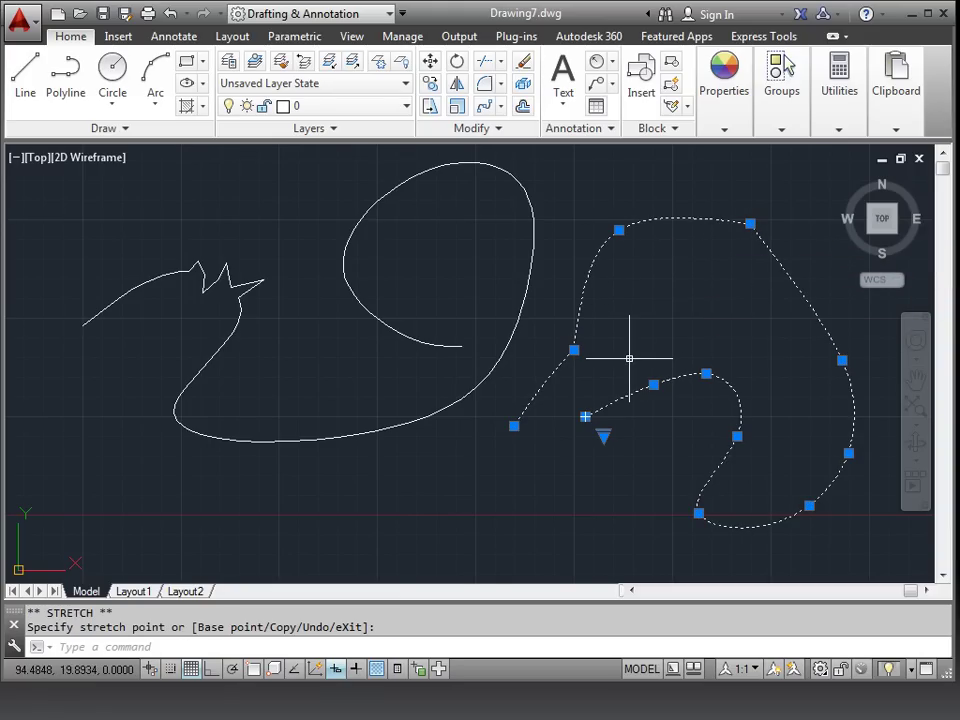